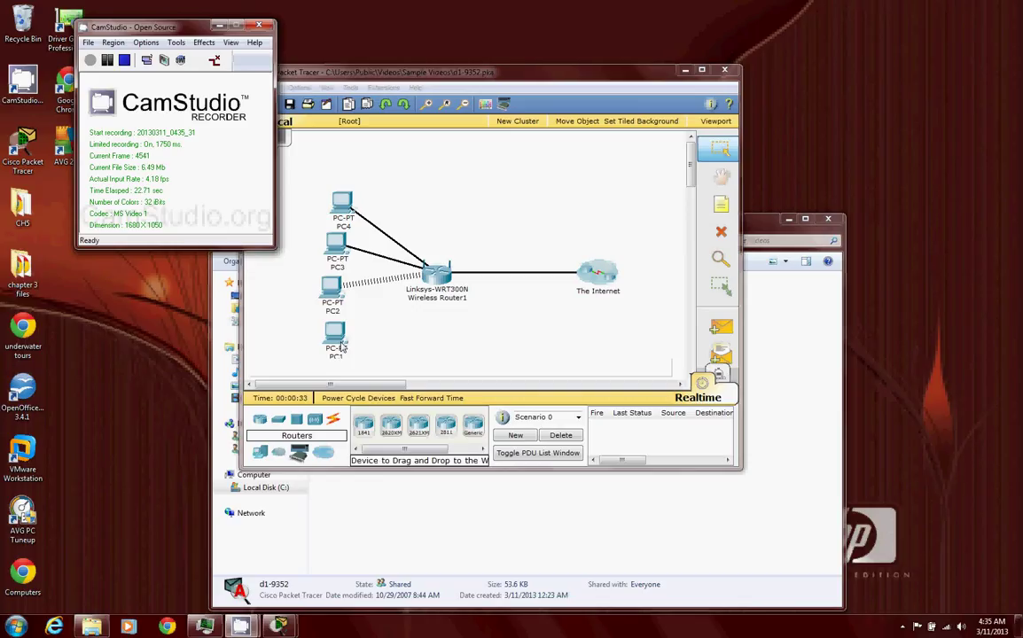
# - Try loading ciscolearn.more.com in PC1's web browser, which shows a blank page, then close PC1
pyautogui.click(340, 347)
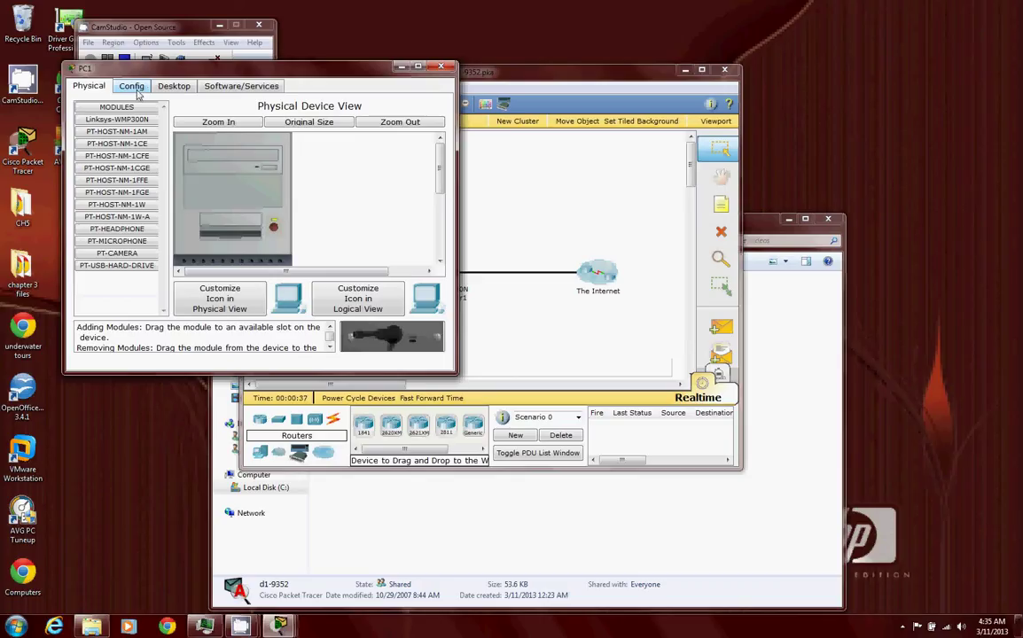
pyautogui.click(170, 86)
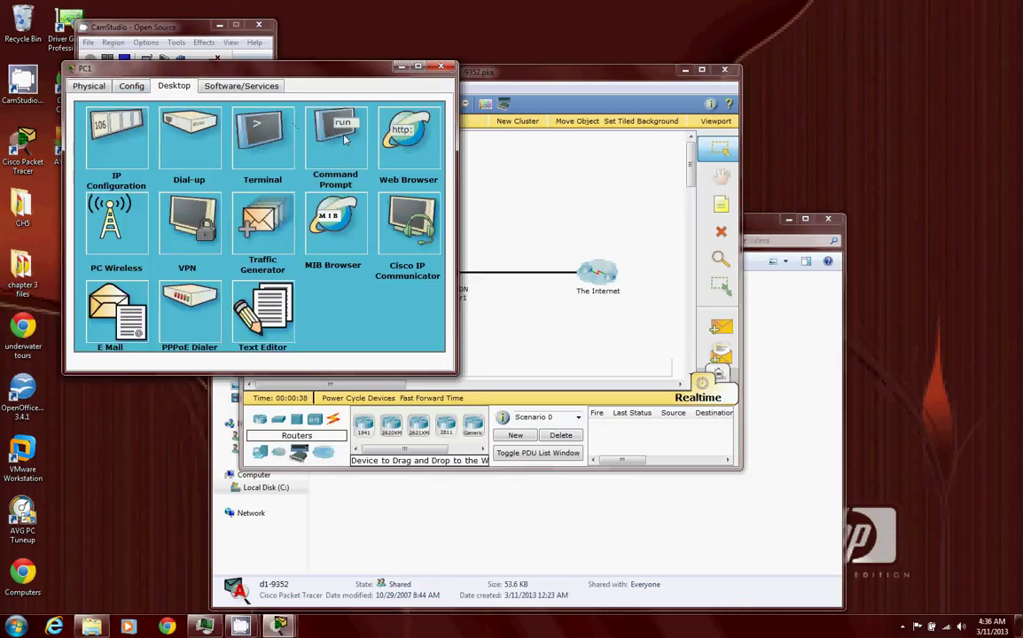
pyautogui.click(310, 122)
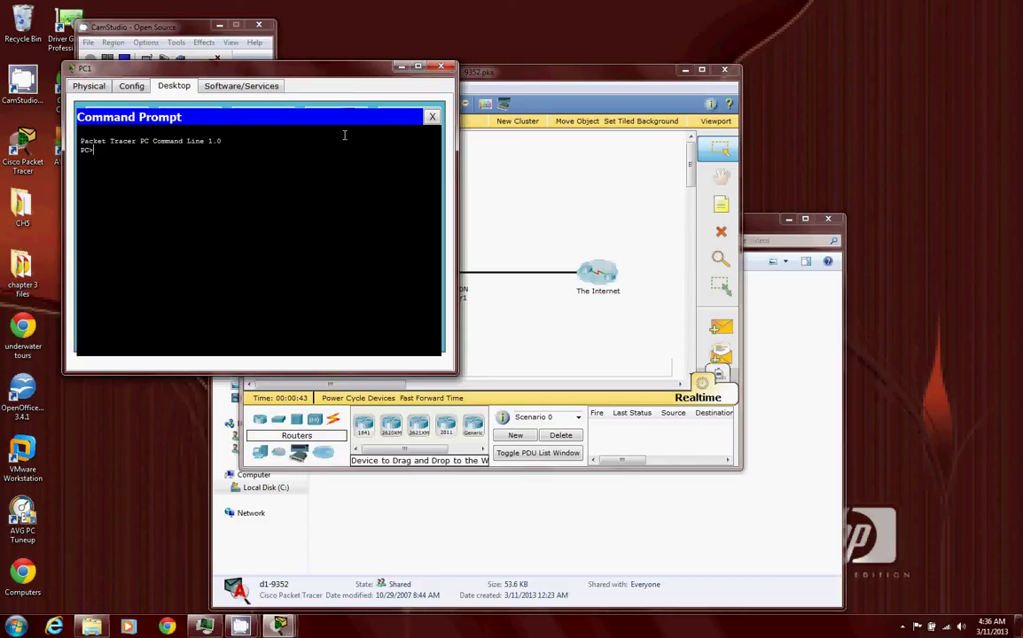
pyautogui.click(432, 116)
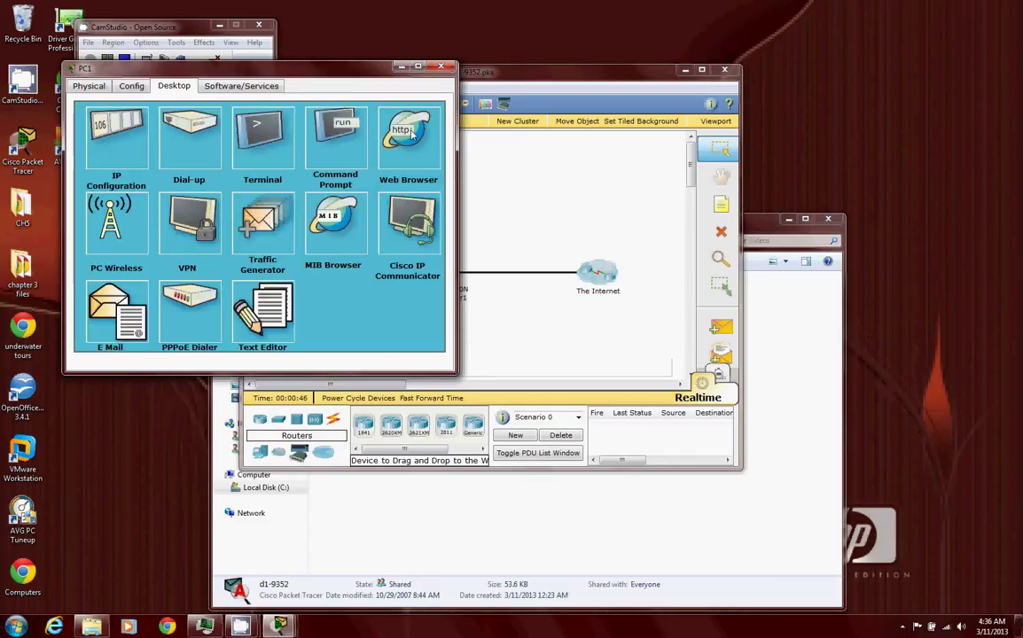
pyautogui.click(407, 133)
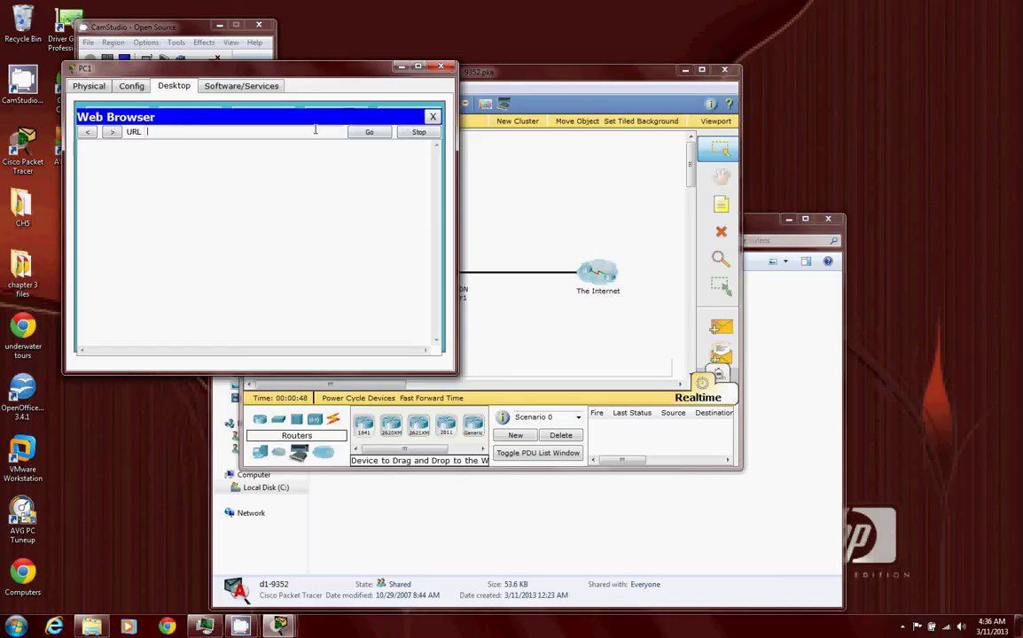
pyautogui.write('ciscolearn.more.com')
pyautogui.press('Return')
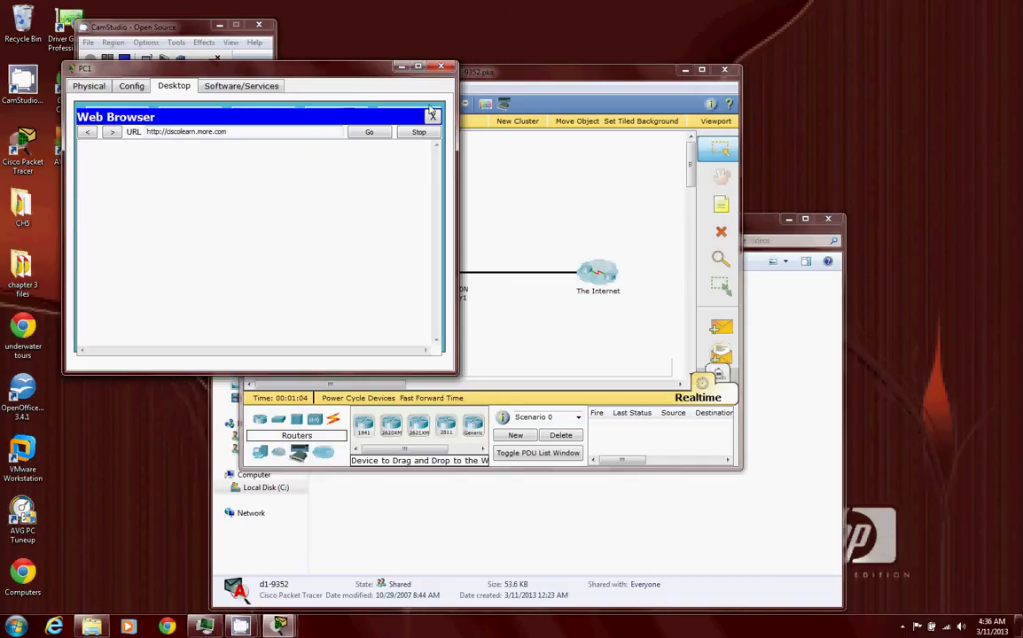
pyautogui.click(432, 118)
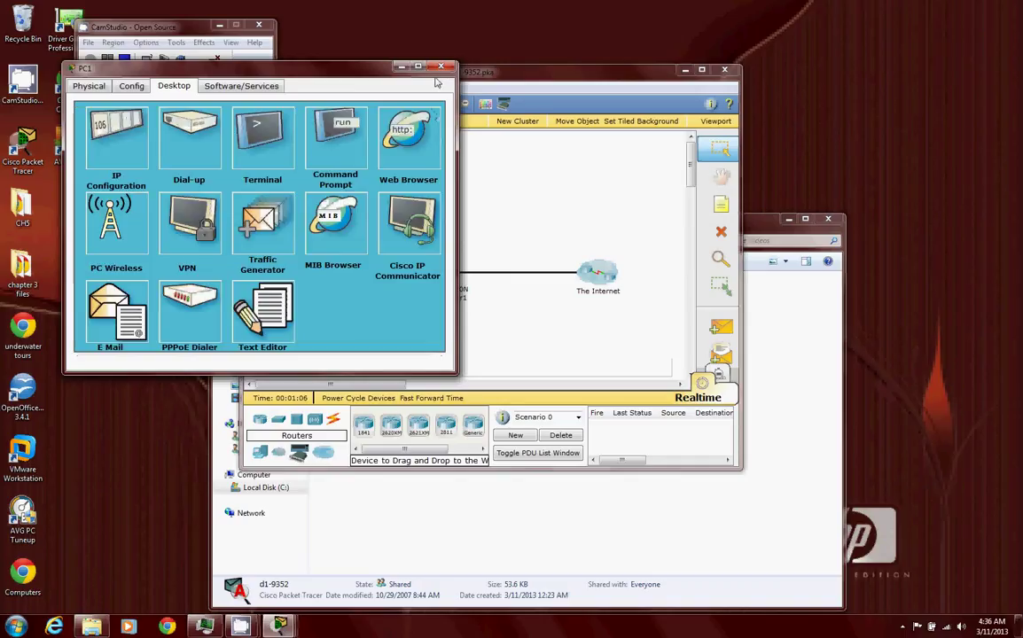
pyautogui.click(442, 68)
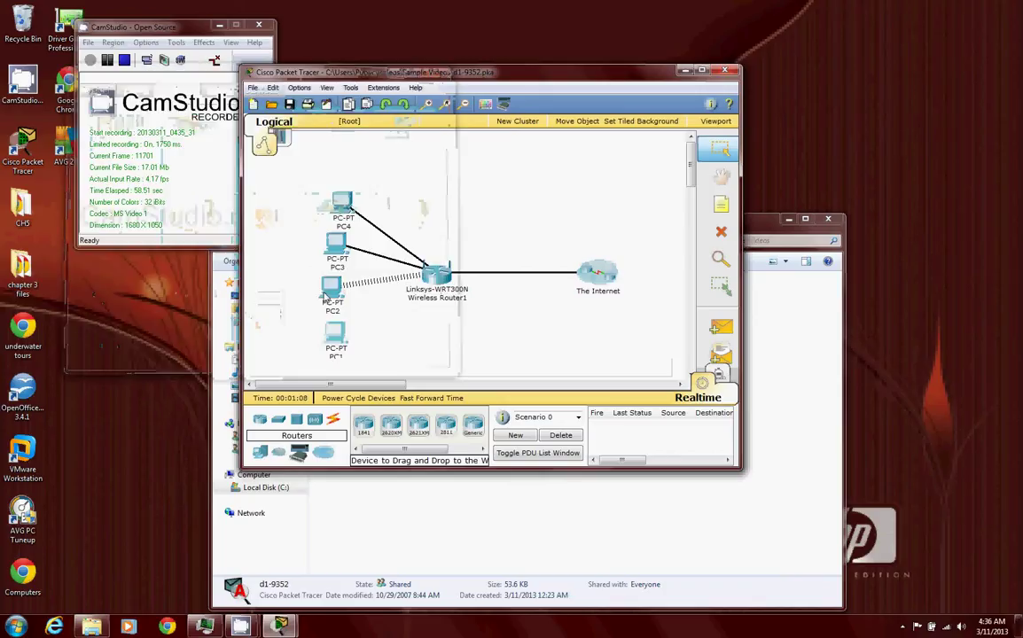
# - Load ciscolearn.more.com in PC2's browser, showing 'Learn more about Troubleshooting!', then close PC2
pyautogui.click(324, 304)
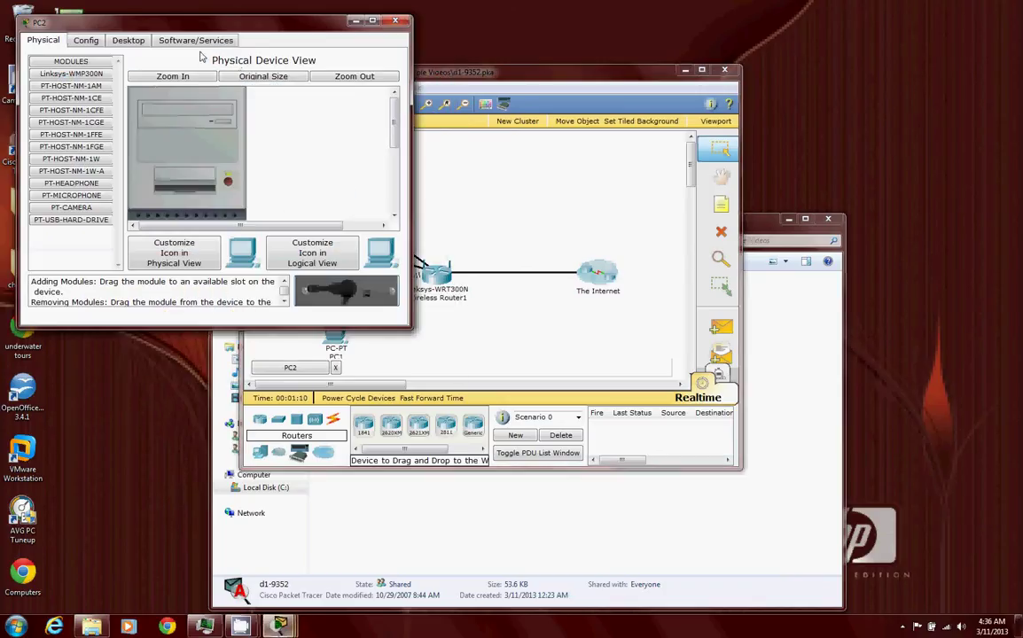
pyautogui.click(128, 40)
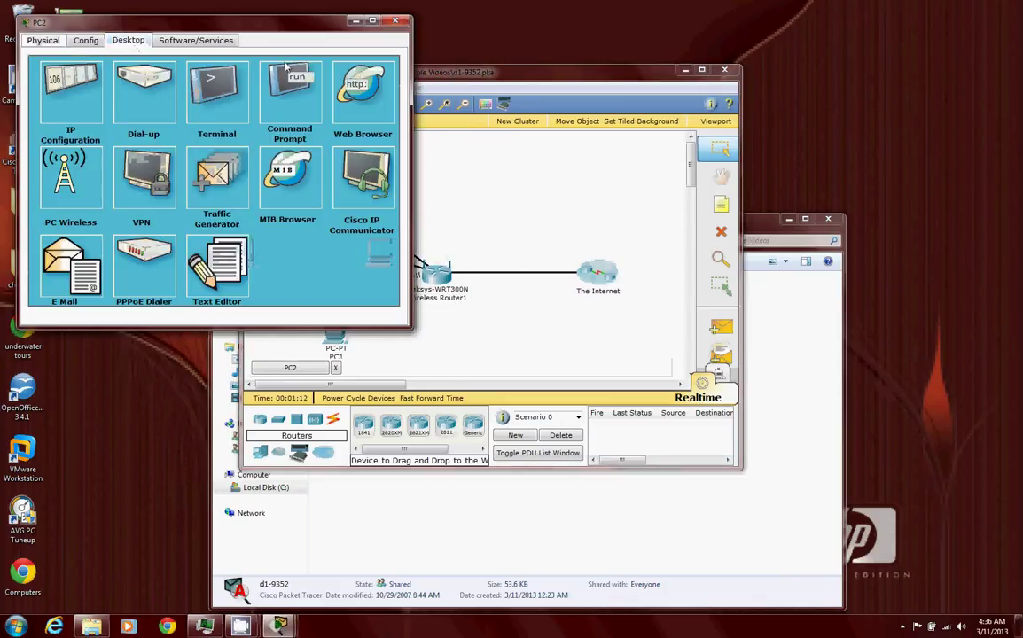
pyautogui.click(355, 95)
pyautogui.click(265, 86)
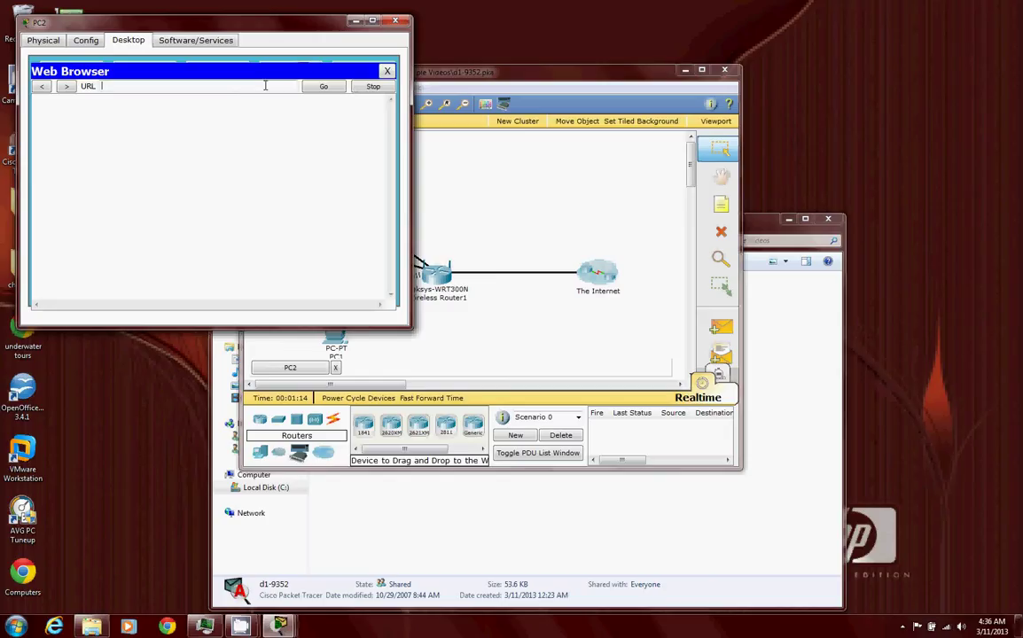
pyautogui.write('ciscolearn.more.com')
pyautogui.press('Return')
pyautogui.click(321, 87)
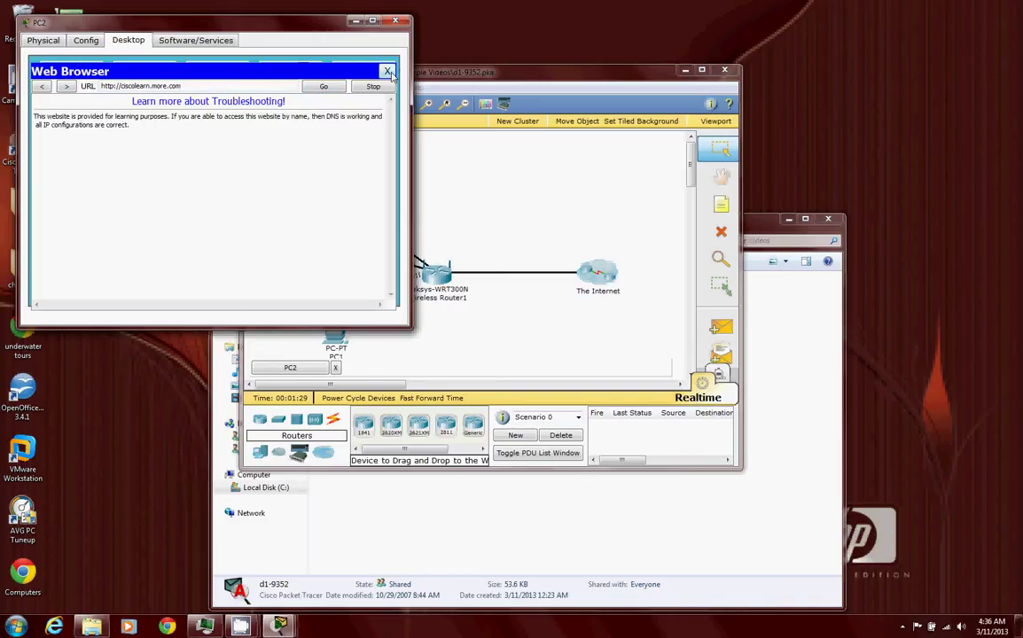
pyautogui.click(389, 72)
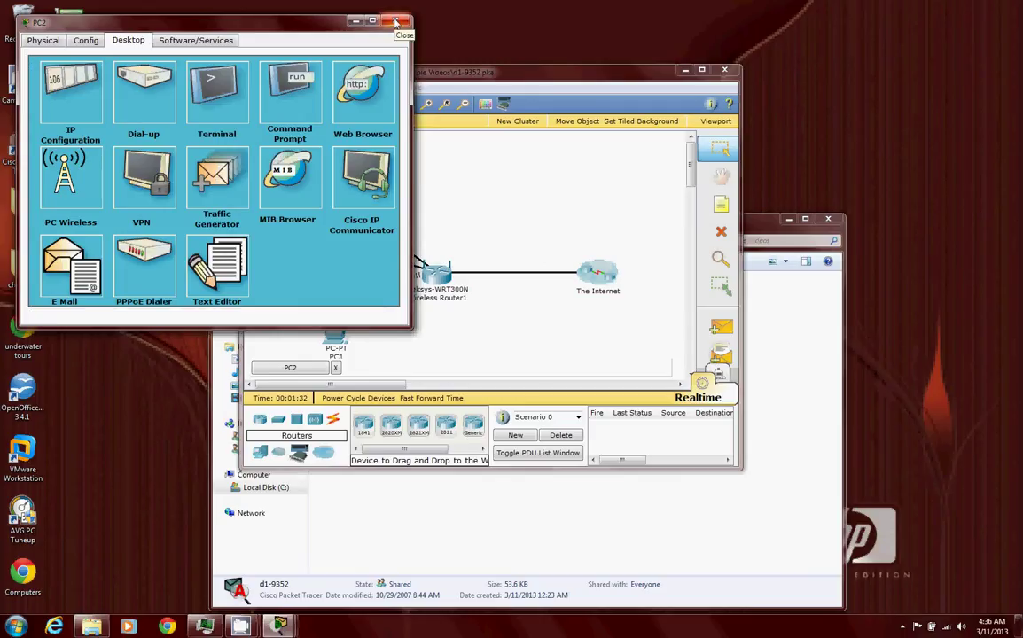
pyautogui.click(396, 21)
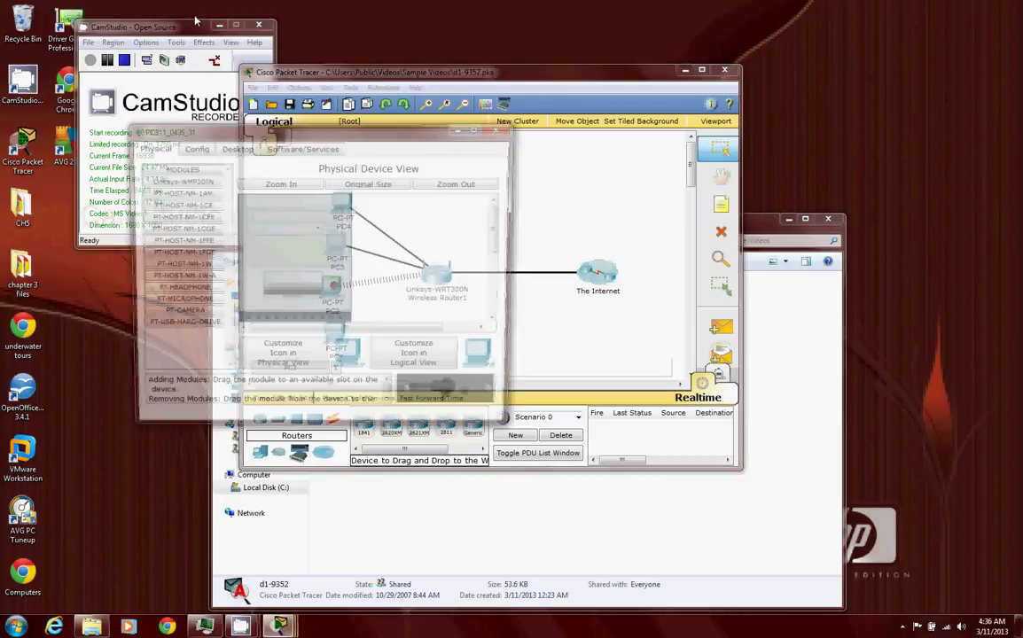
# - Load ciscolearn.more.com in PC3's browser, showing the troubleshooting page, then close PC3
pyautogui.click(235, 148)
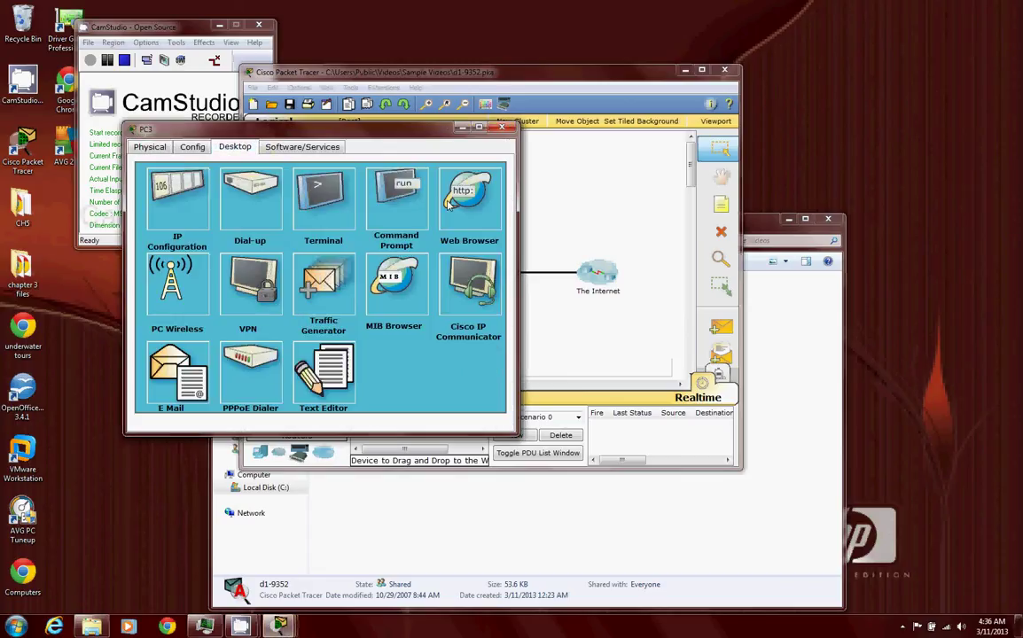
pyautogui.click(468, 196)
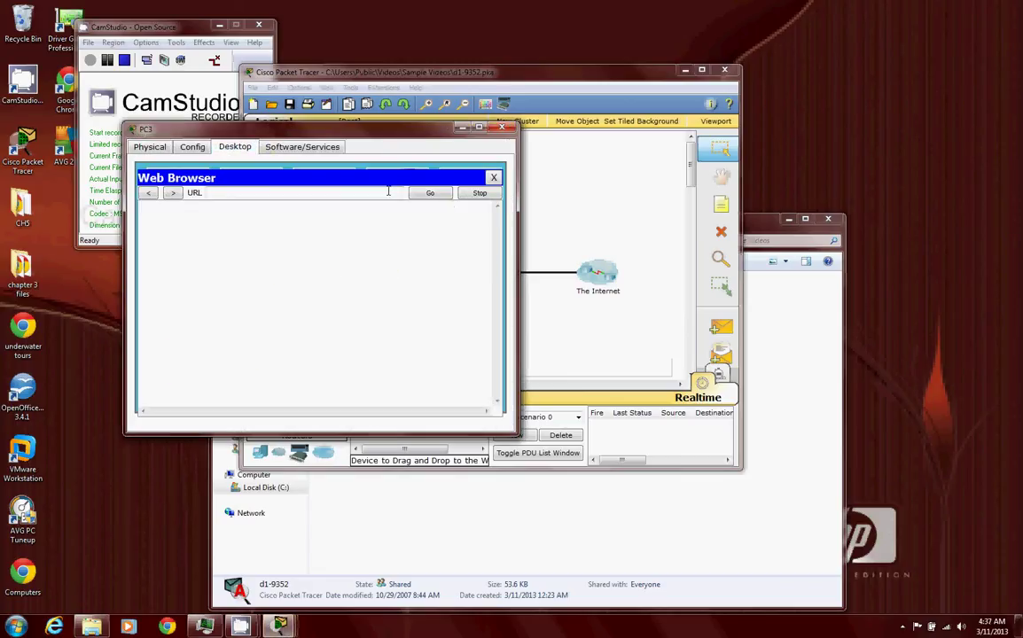
pyautogui.write('ciscolearn.more.com')
pyautogui.press('Return')
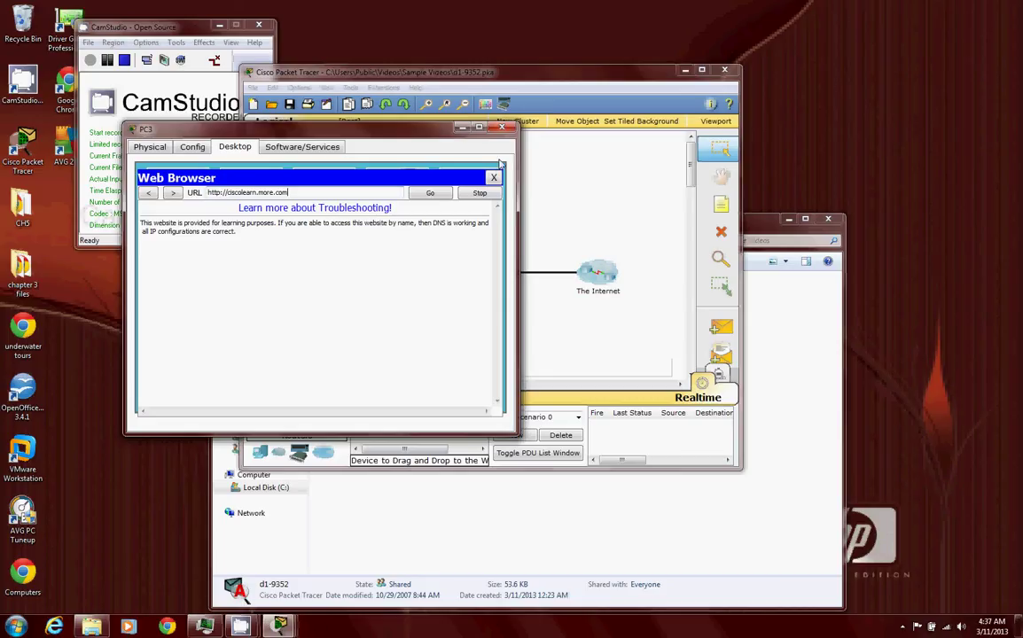
pyautogui.click(494, 179)
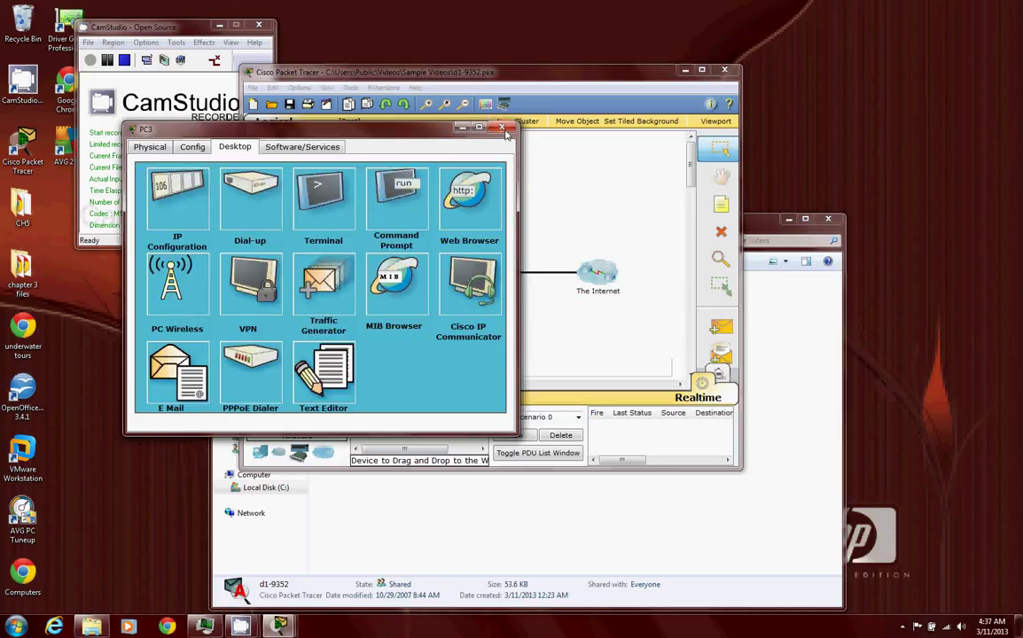
pyautogui.click(502, 128)
# - Load ciscolearn.more.com in PC4's browser, showing the troubleshooting page, then close PC4
pyautogui.click(341, 204)
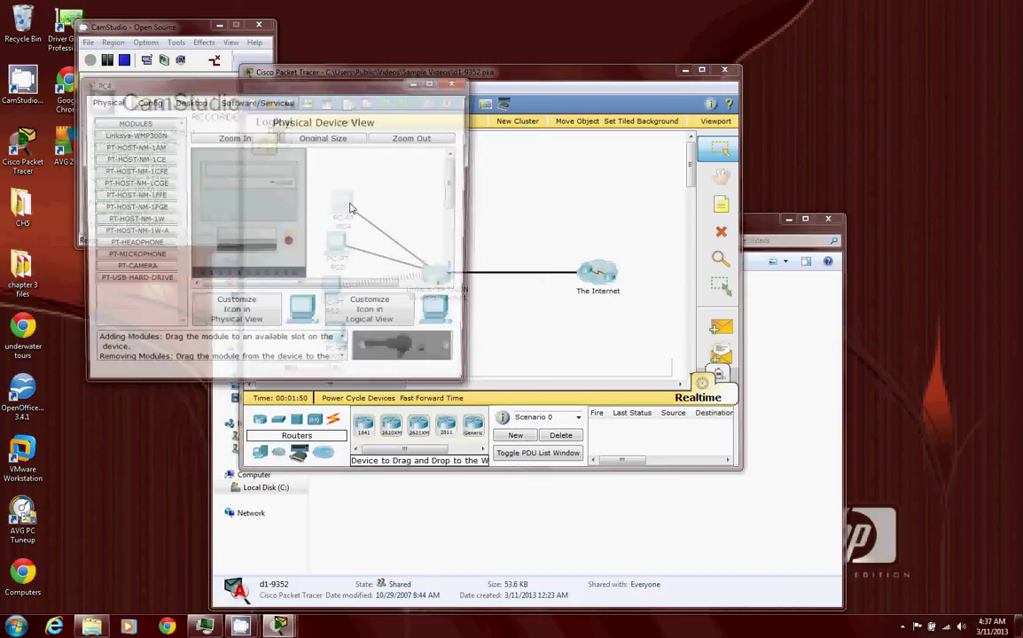
pyautogui.click(188, 101)
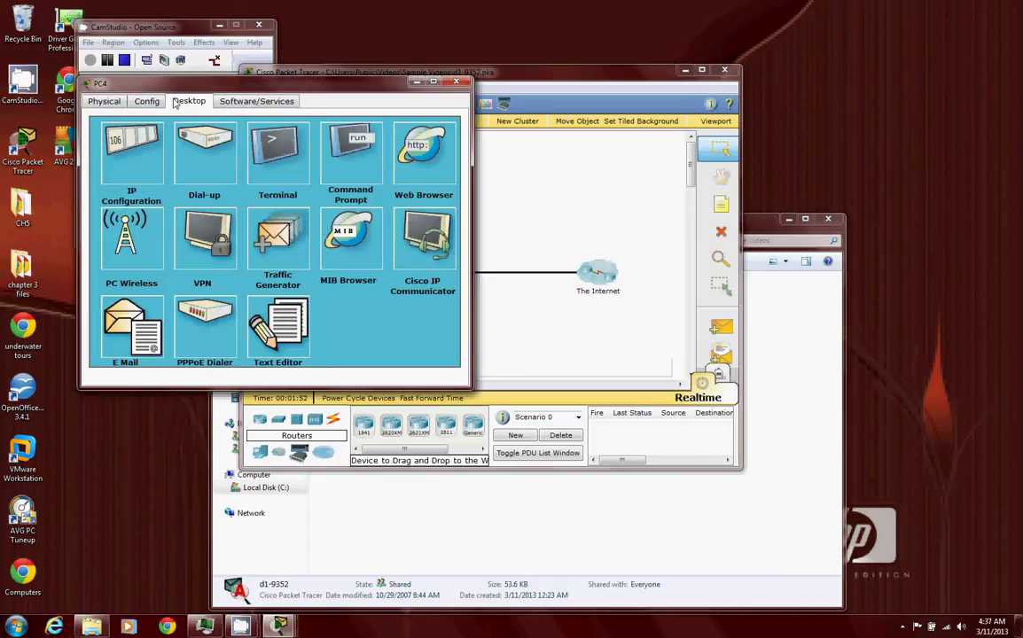
pyautogui.click(418, 137)
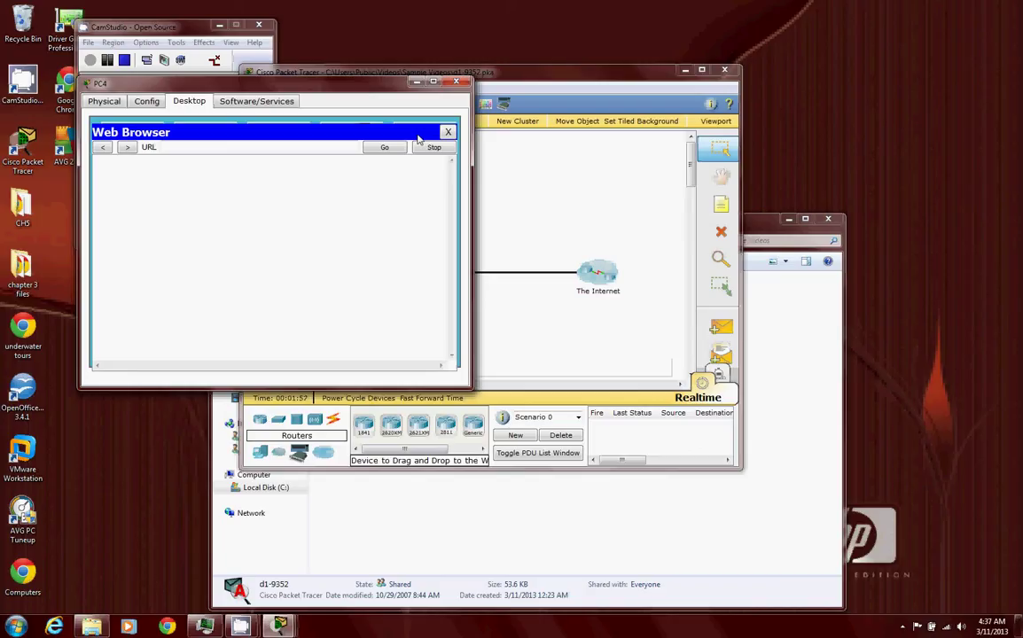
pyautogui.click(327, 150)
pyautogui.write('ciscolearn.more.com')
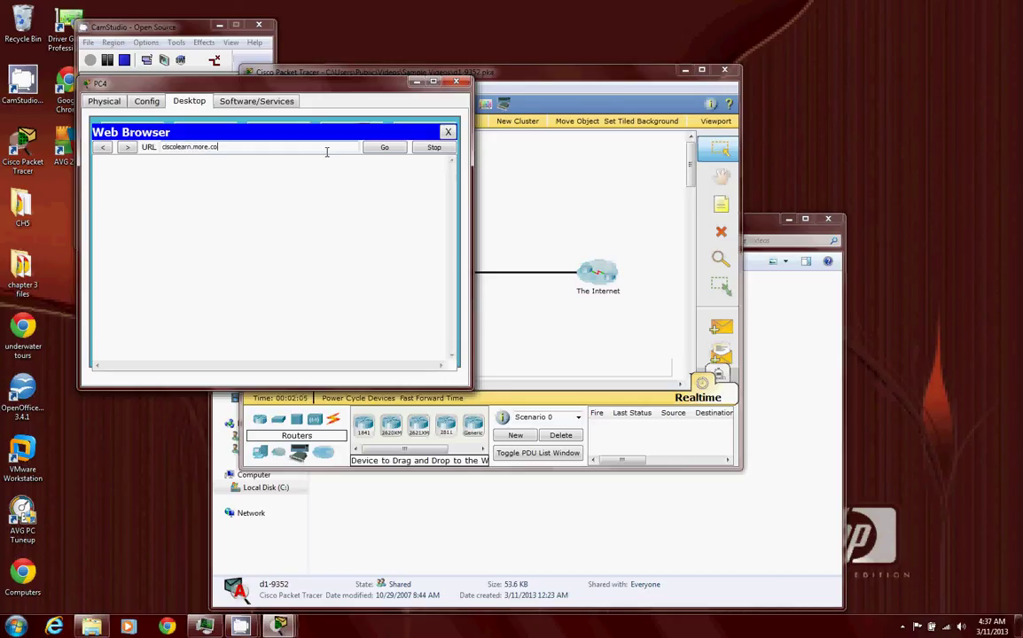
pyautogui.press('Return')
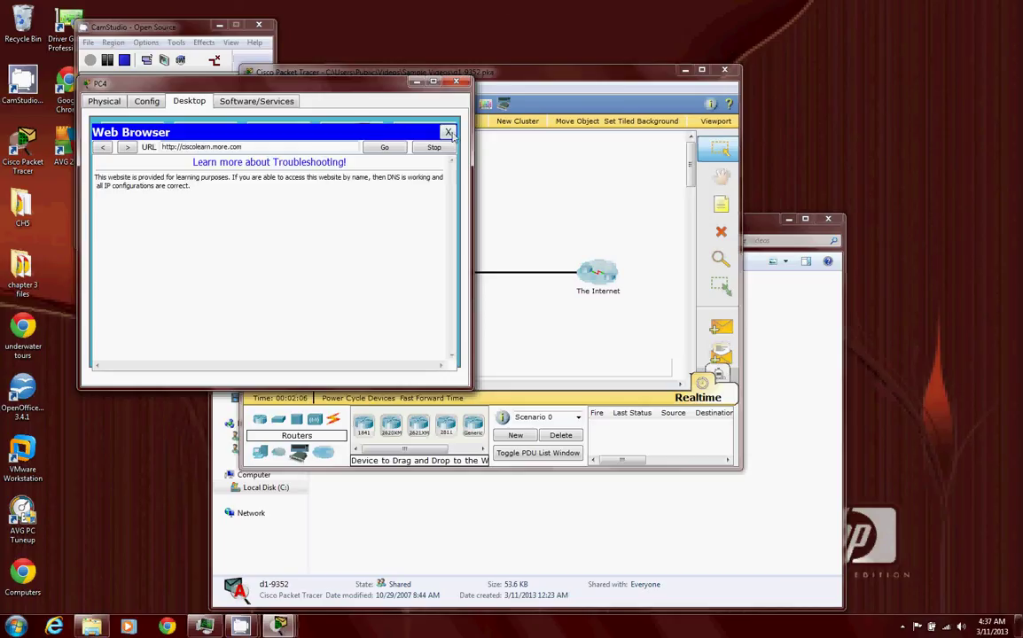
pyautogui.click(448, 132)
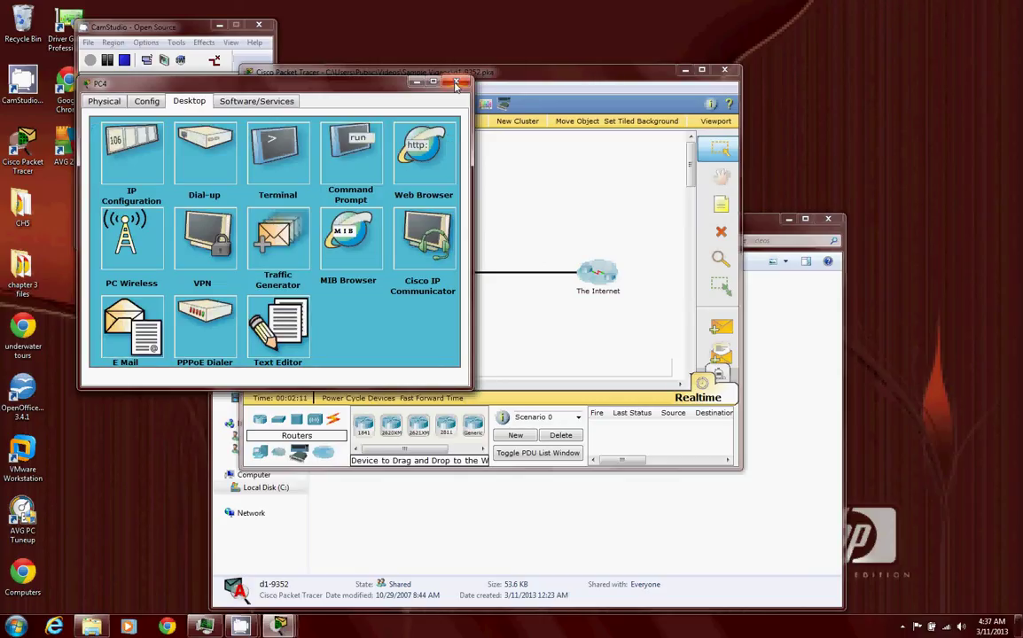
pyautogui.click(456, 84)
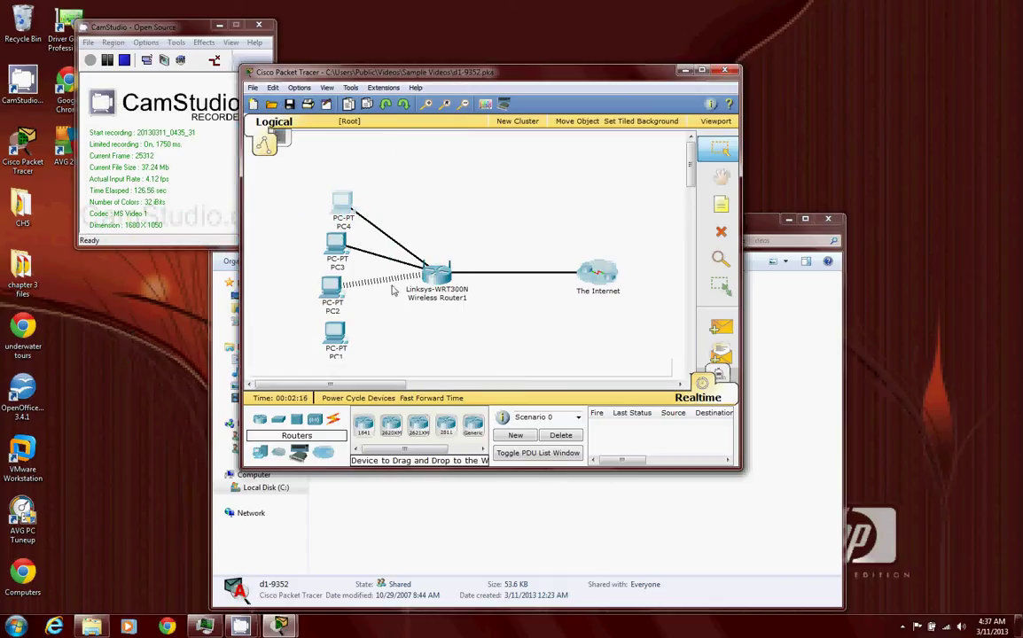
# - Run ipconfig on PC1: 192.168.1.101, mask 255.255.255.0, gateway 192.168.1.1
pyautogui.click(336, 342)
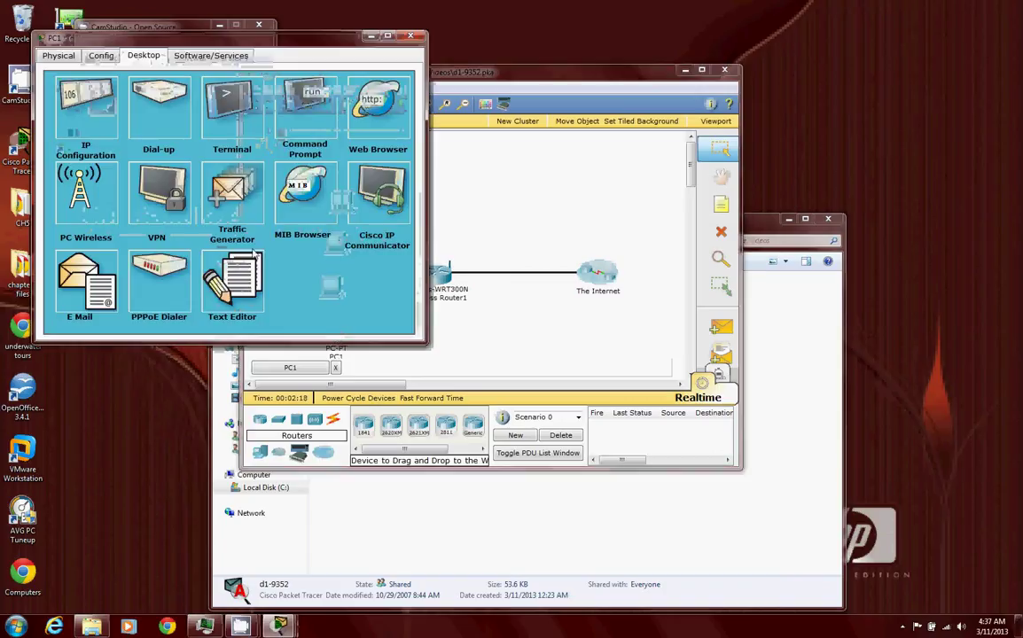
pyautogui.click(310, 86)
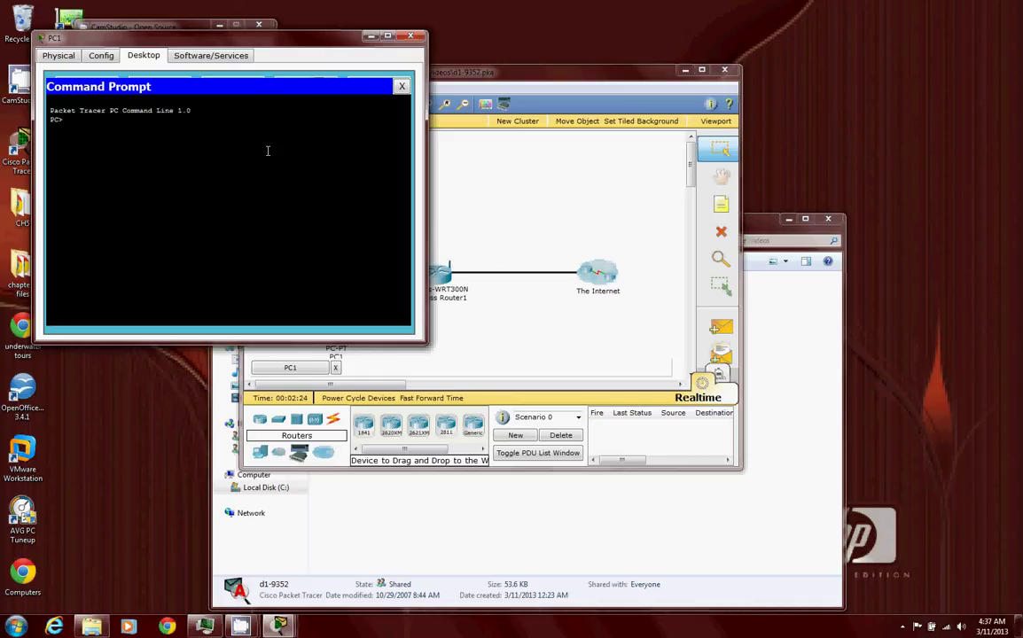
pyautogui.write('ipconfig')
pyautogui.press('Return')
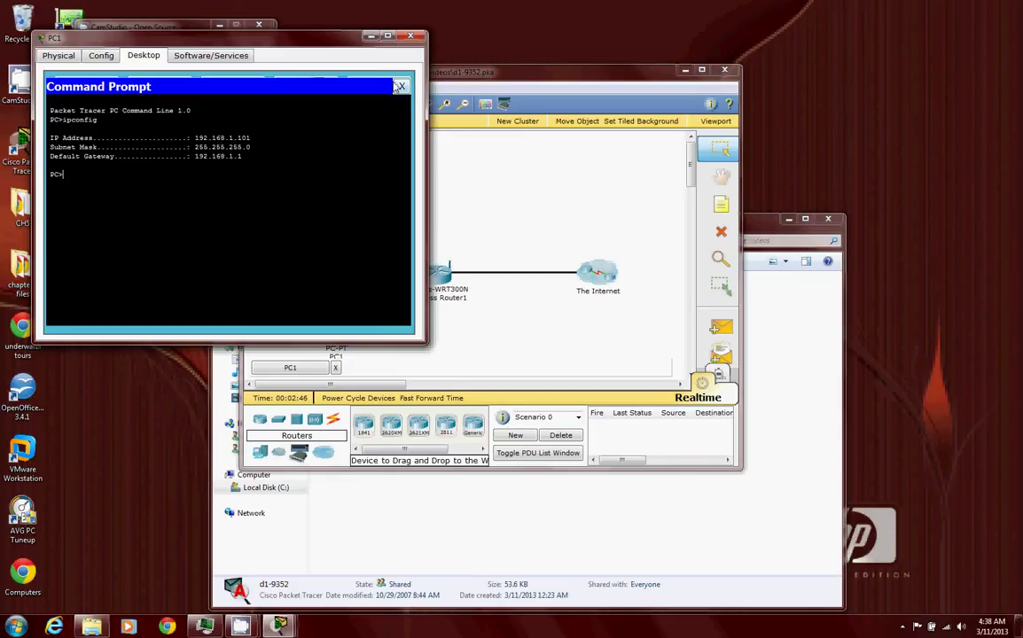
pyautogui.click(399, 86)
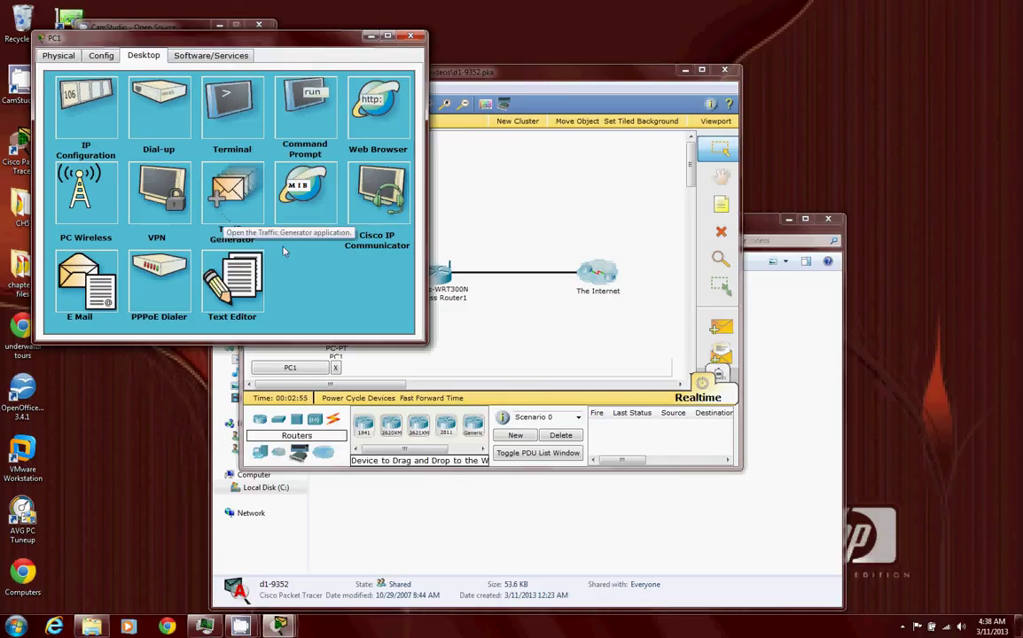
pyautogui.click(78, 180)
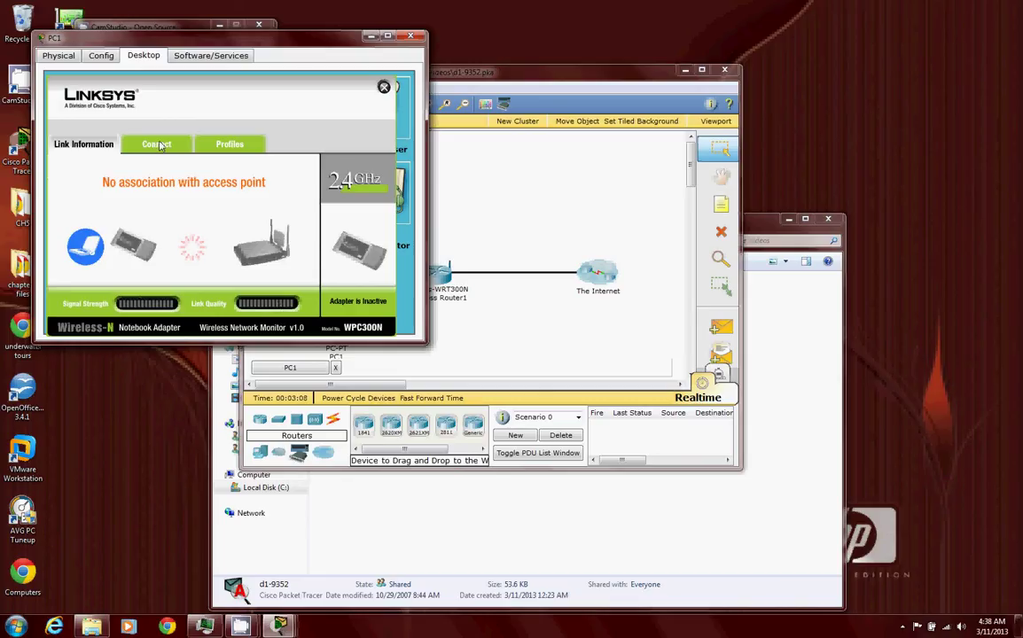
pyautogui.click(157, 144)
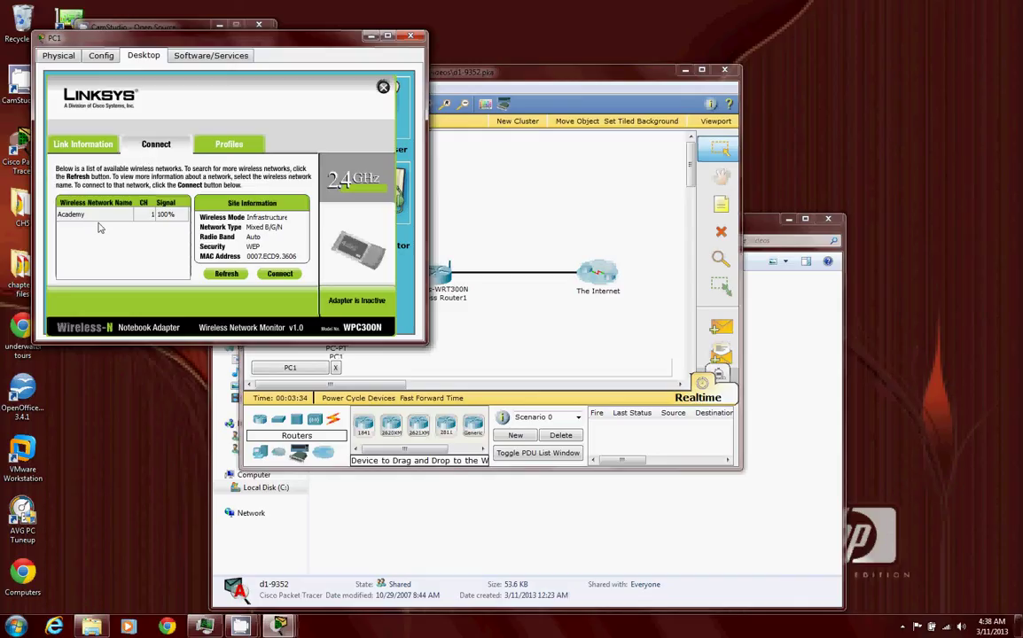
pyautogui.click(96, 140)
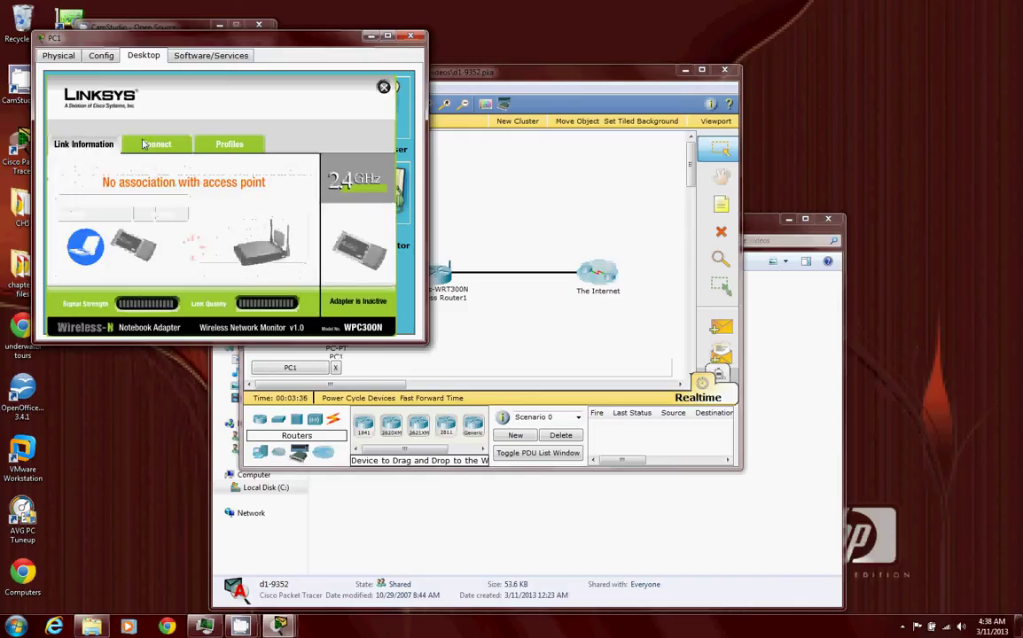
# - Review PC1's wireless Profiles, Connect and Link Information tabs; no link to Wireless Router1
pyautogui.click(214, 141)
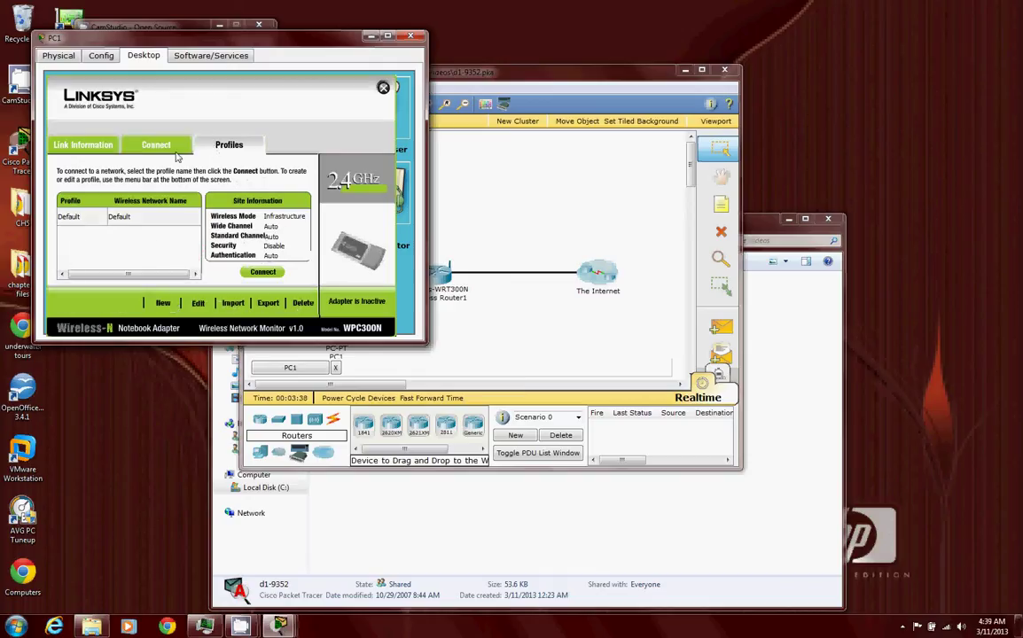
pyautogui.click(144, 149)
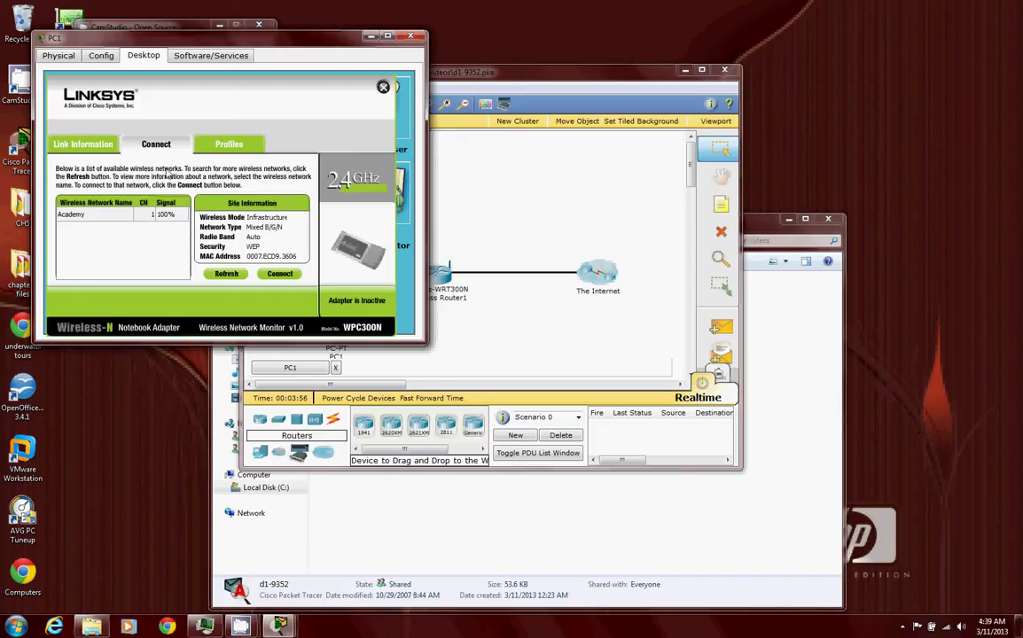
pyautogui.click(99, 144)
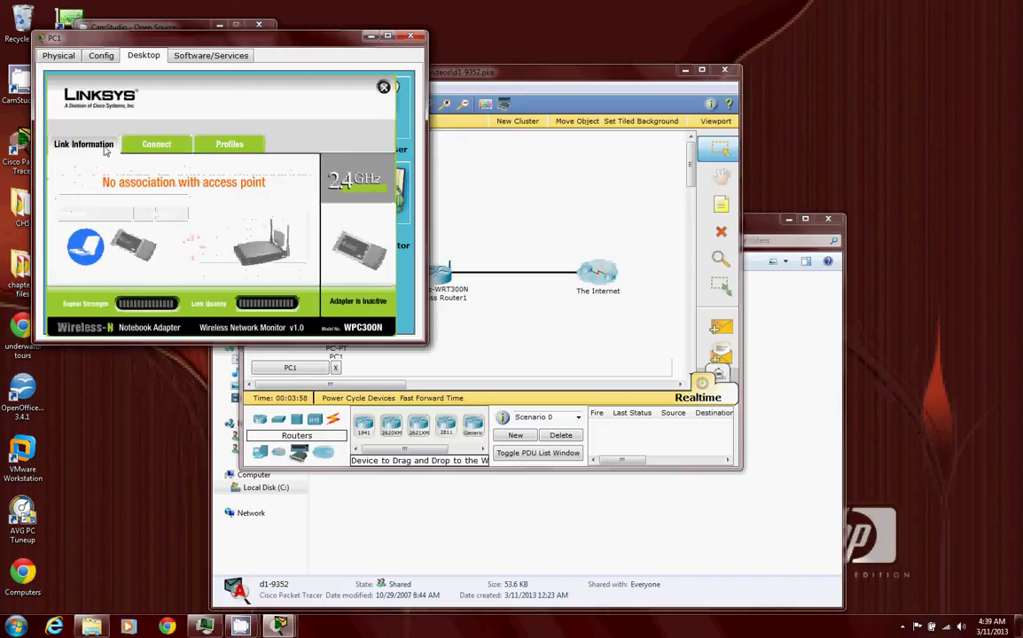
pyautogui.click(227, 147)
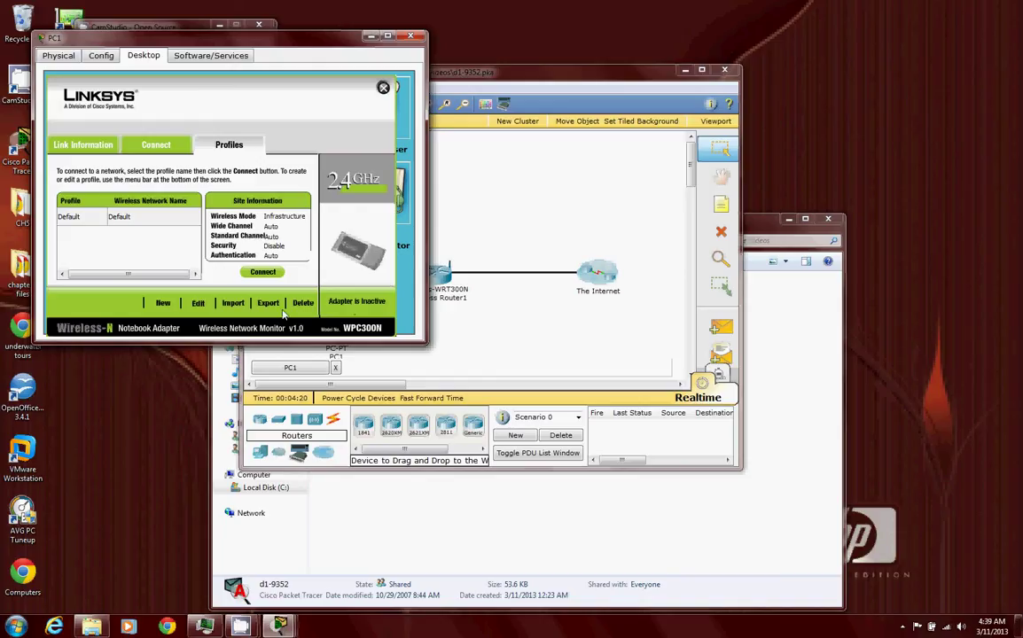
pyautogui.click(57, 141)
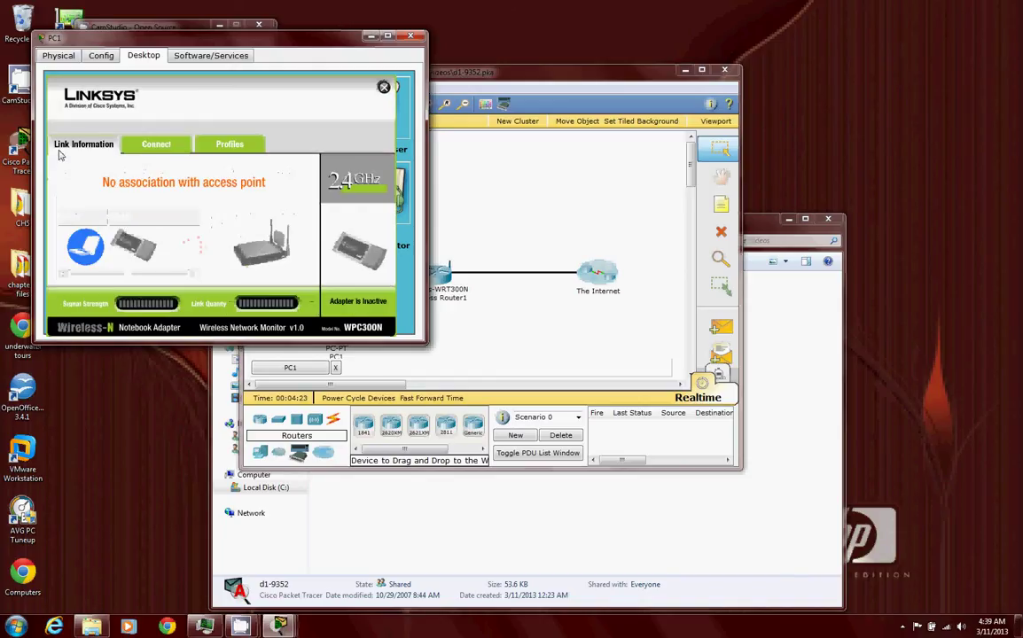
# - Close PC1's window and return to the network topology
pyautogui.moveTo(241, 626)
pyautogui.click(174, 577)
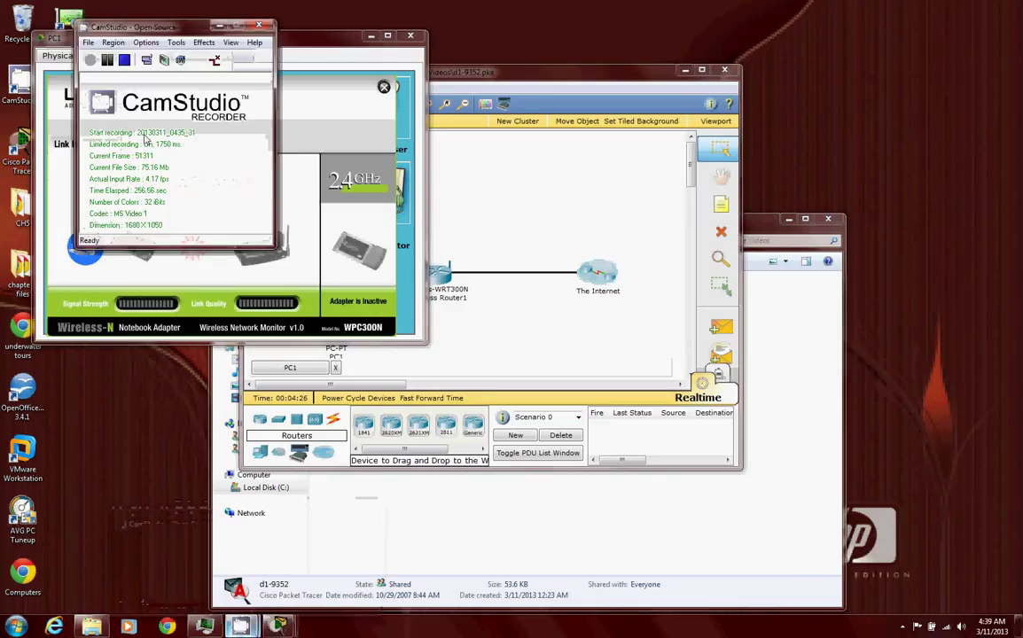
pyautogui.click(91, 60)
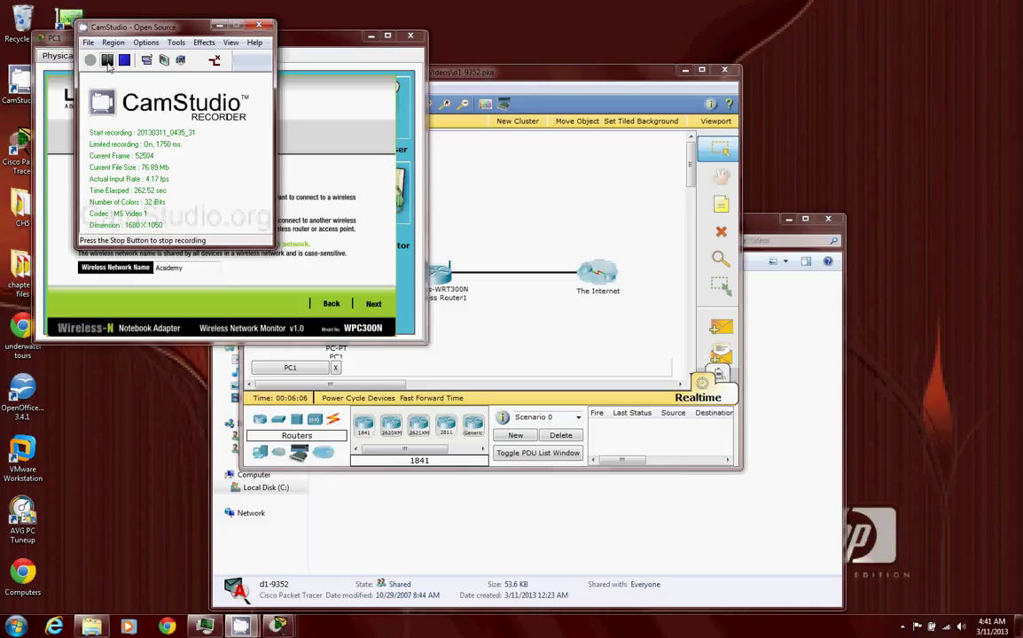
pyautogui.click(91, 60)
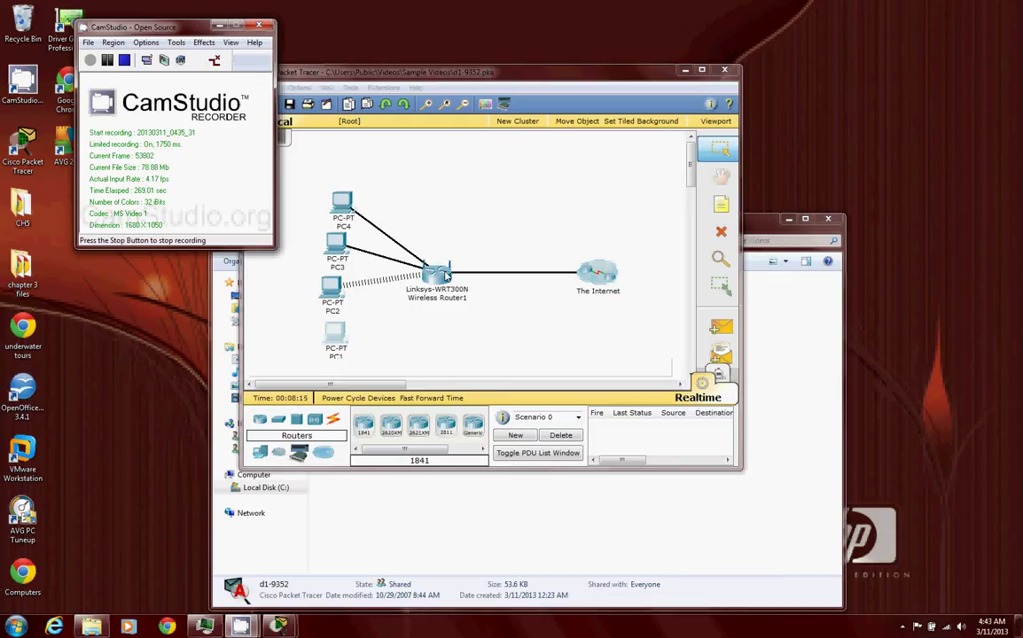
# - Show Wireless Router1's Basic Wireless Settings: Mixed mode, SSID Academy, channel 1
pyautogui.click(446, 276)
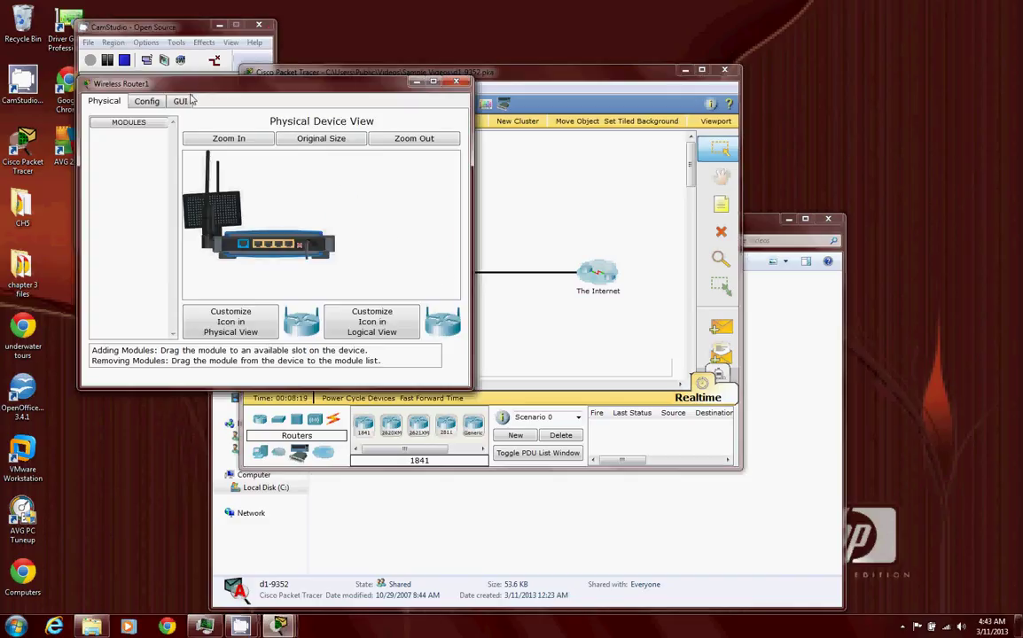
pyautogui.click(180, 102)
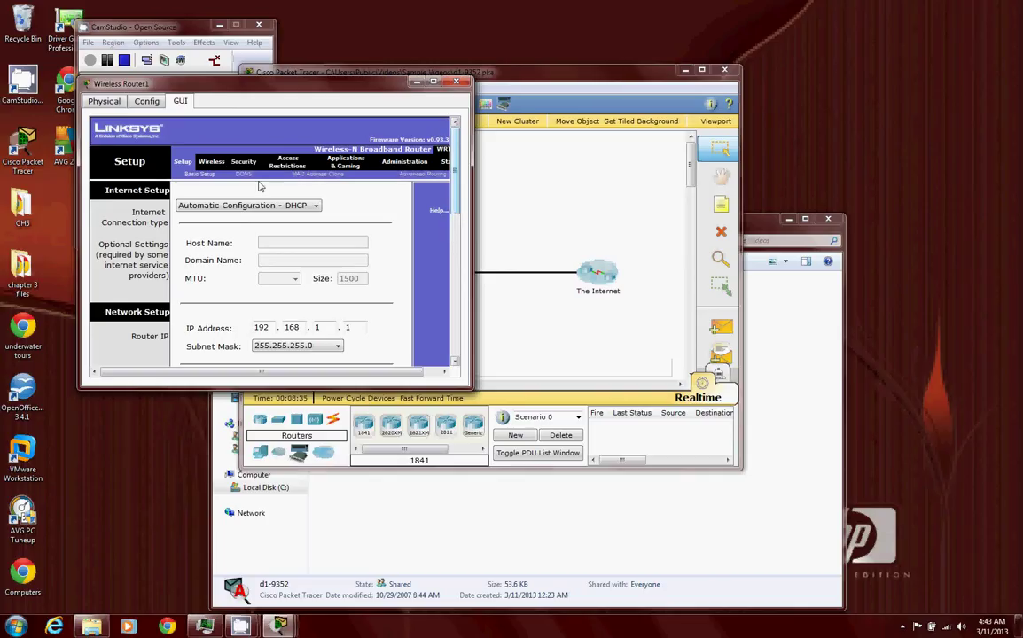
pyautogui.click(223, 163)
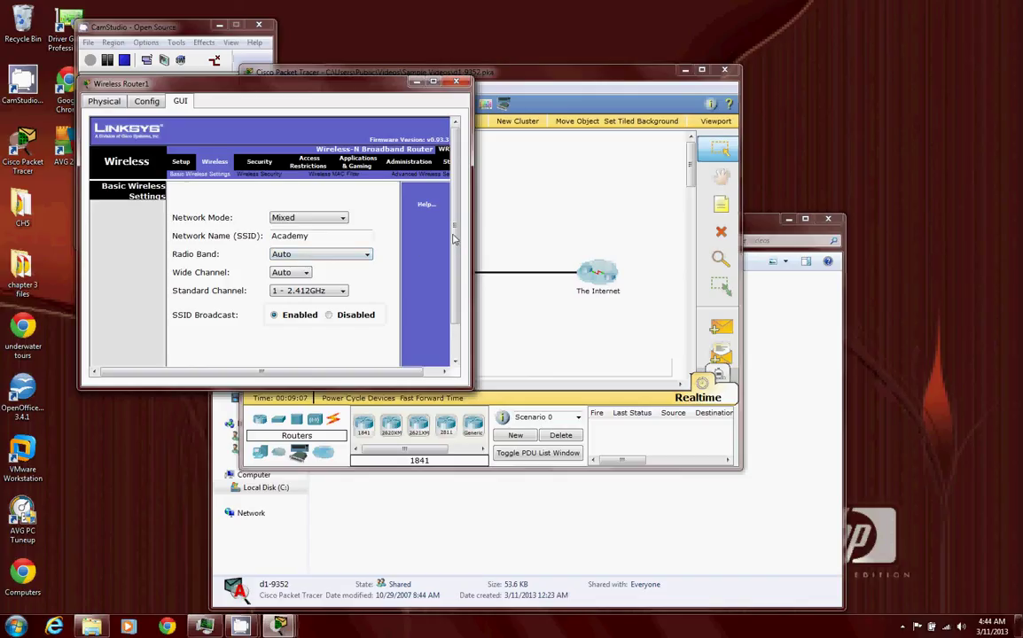
pyautogui.scroll(-3, 460, 235)
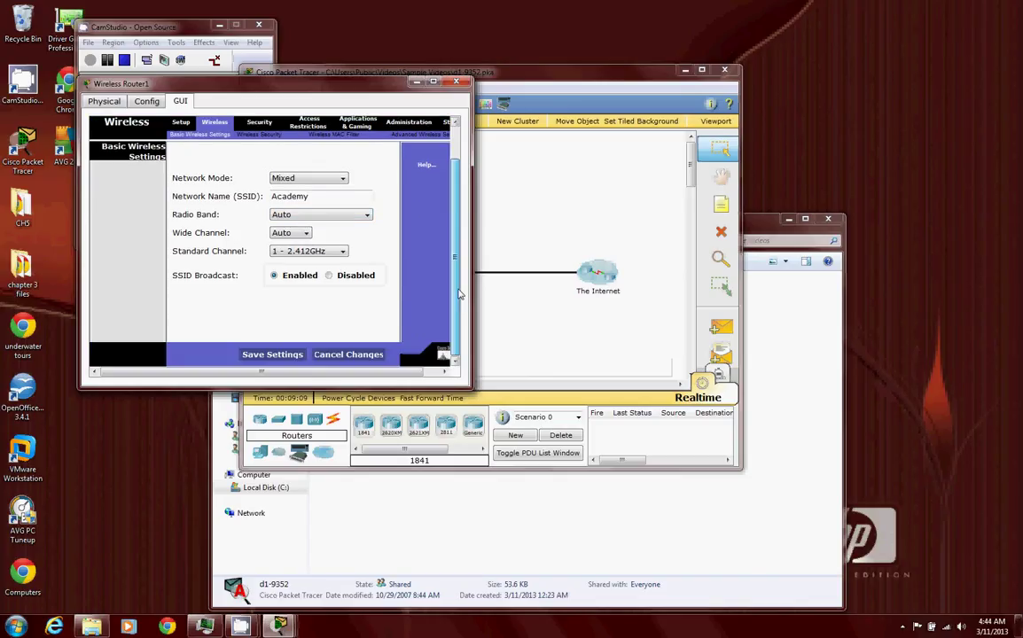
pyautogui.scroll(2, 460, 231)
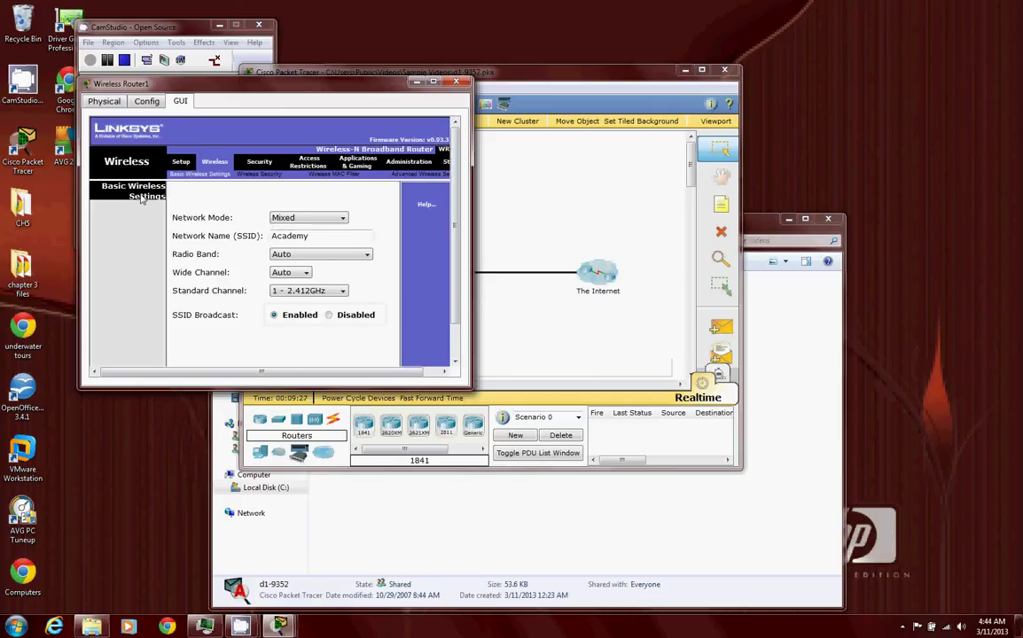
pyautogui.click(274, 274)
pyautogui.click(310, 218)
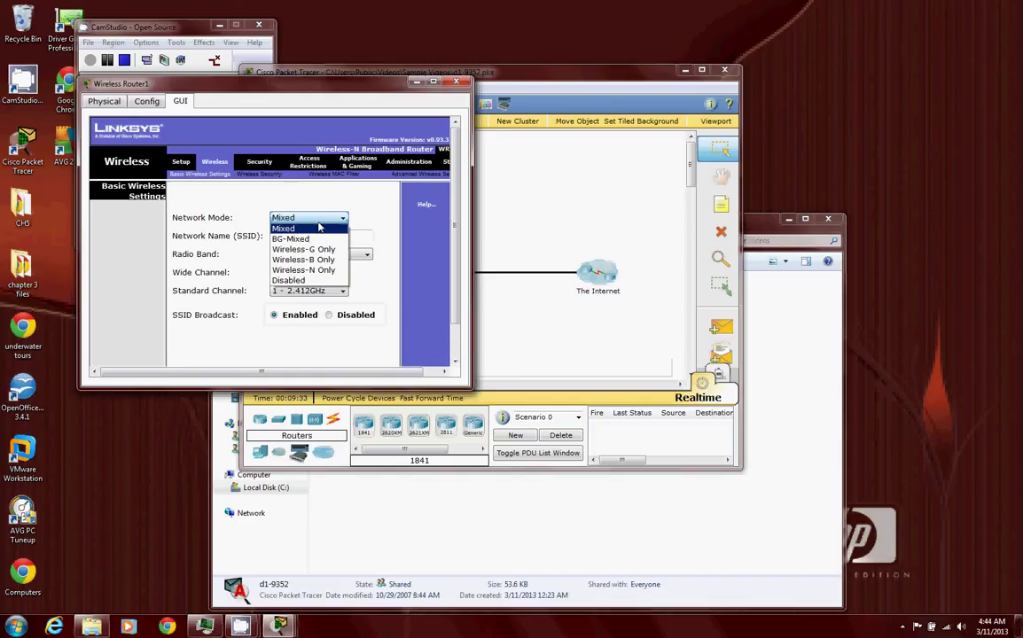
pyautogui.click(319, 229)
pyautogui.click(319, 256)
pyautogui.click(320, 257)
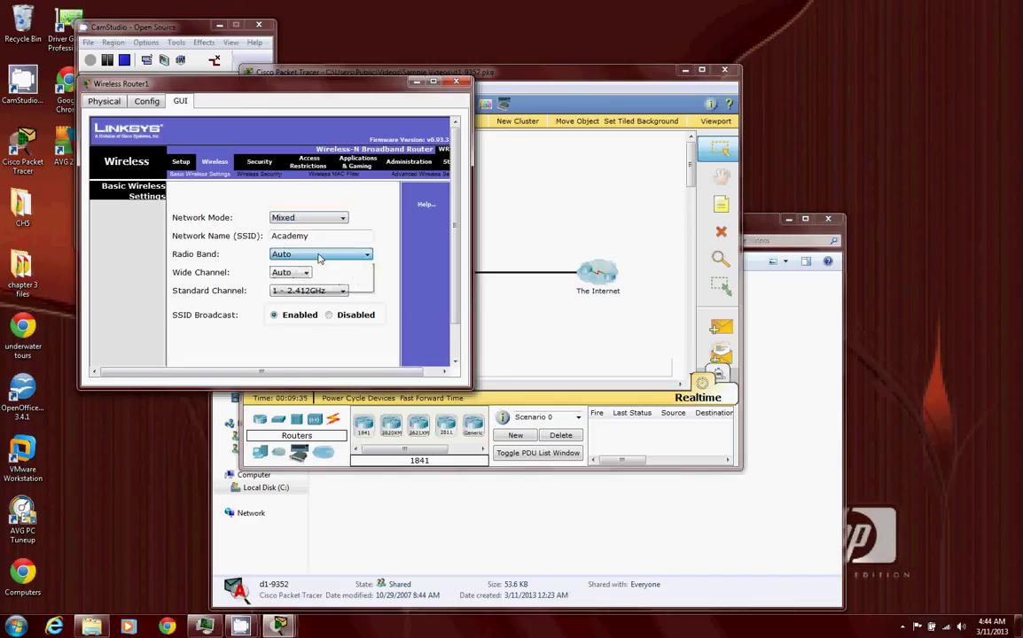
pyautogui.click(289, 273)
pyautogui.click(289, 275)
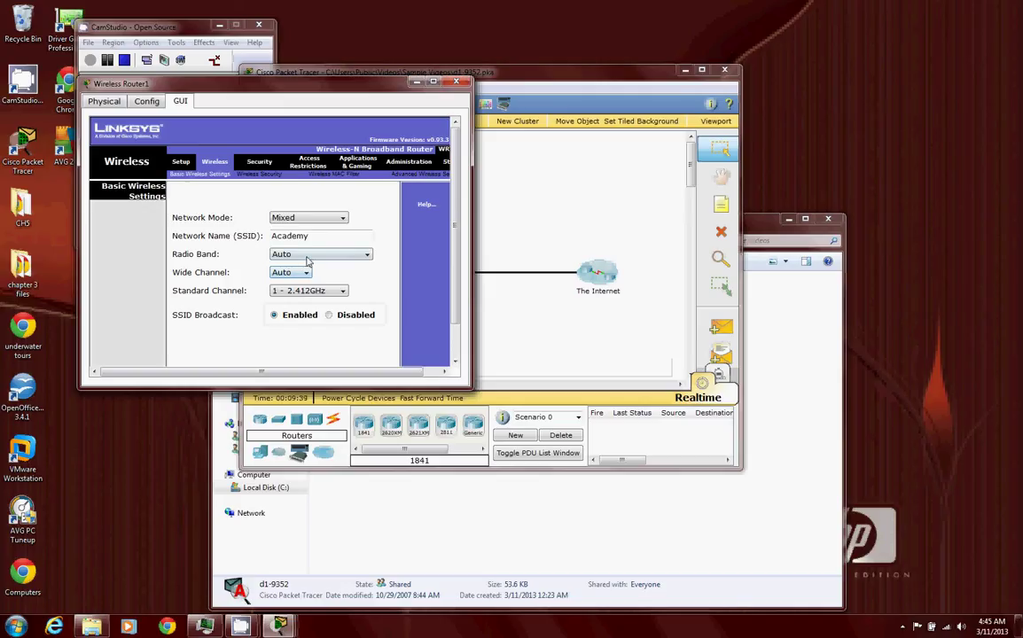
pyautogui.click(253, 346)
pyautogui.moveTo(271, 380); pyautogui.dragTo(302, 380)
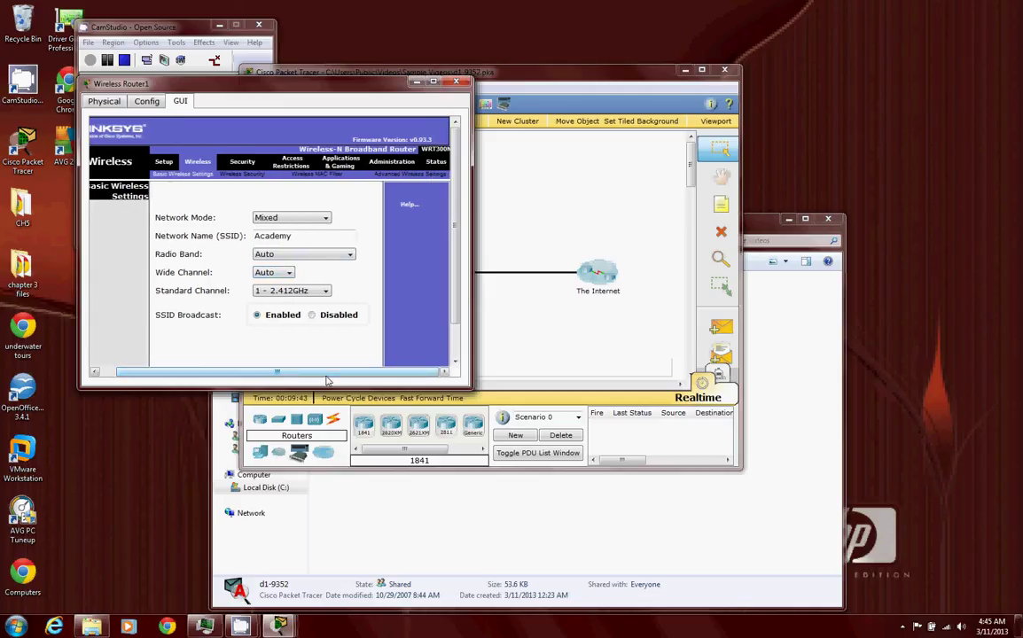
# - Keep the router's Internet Connection Type at Automatic DHCP on the Setup page
pyautogui.click(165, 166)
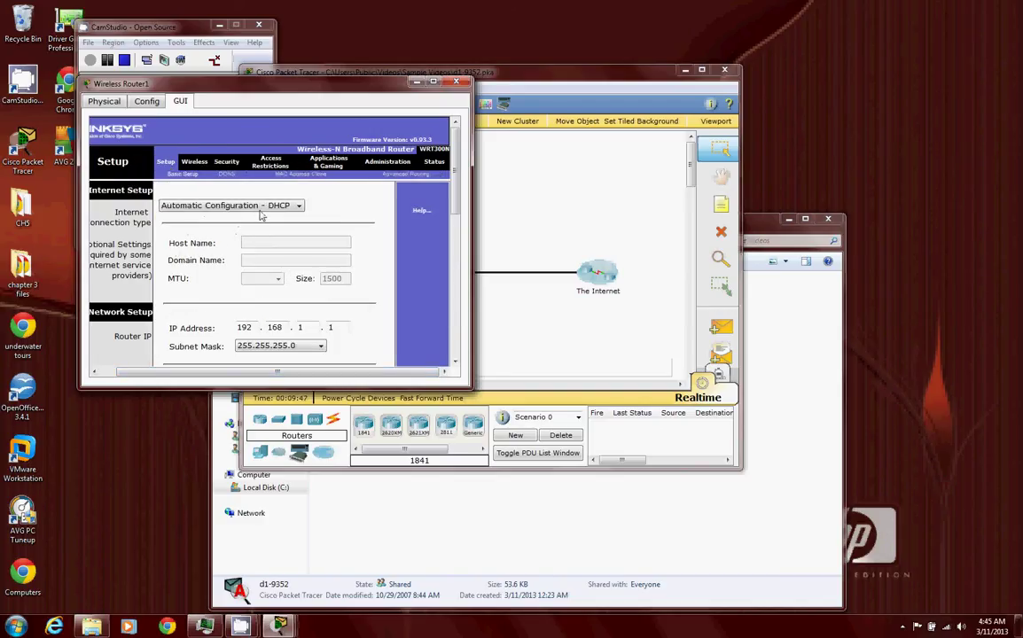
pyautogui.click(270, 206)
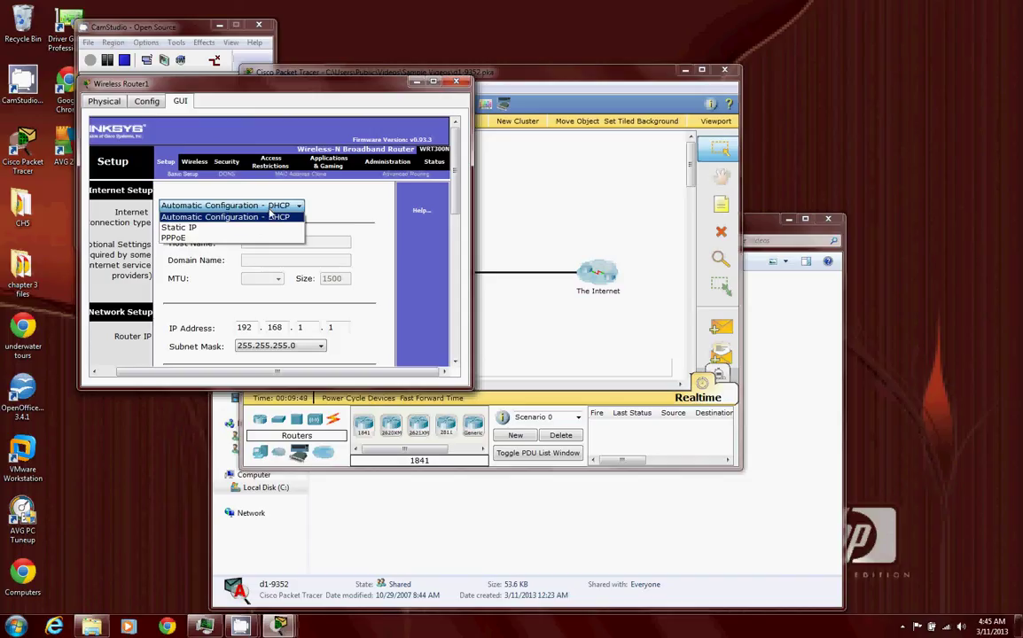
pyautogui.click(292, 216)
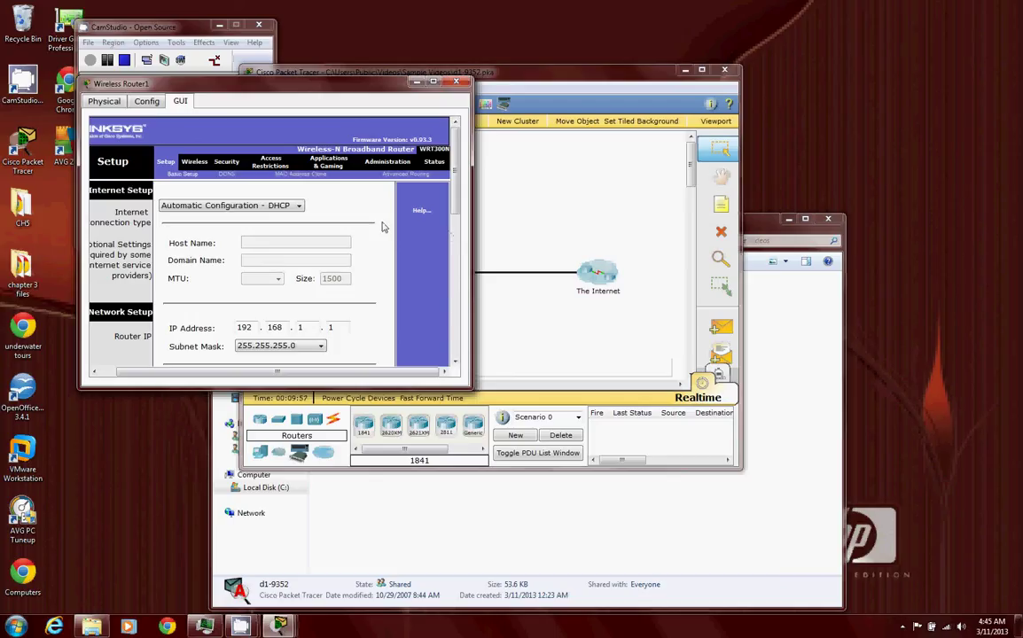
# - Check Wireless Security: WEP mode with 40/64-bit encryption and Key1 set
pyautogui.click(196, 164)
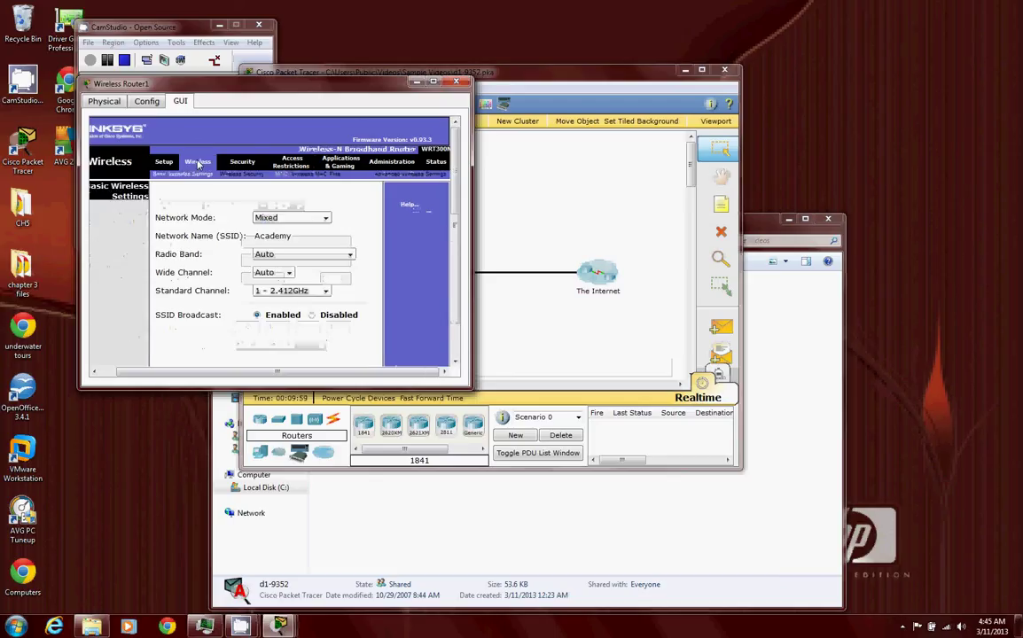
pyautogui.click(228, 175)
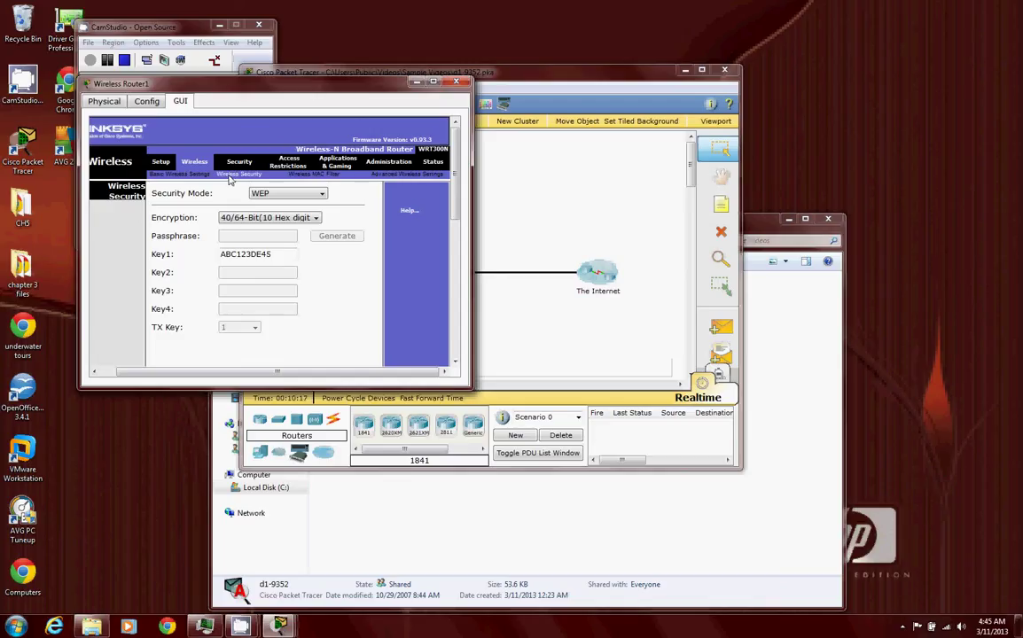
pyautogui.click(262, 218)
pyautogui.click(266, 228)
# - In PC1's PC Wireless monitor, view the Academy network and start a new profile
pyautogui.click(528, 311)
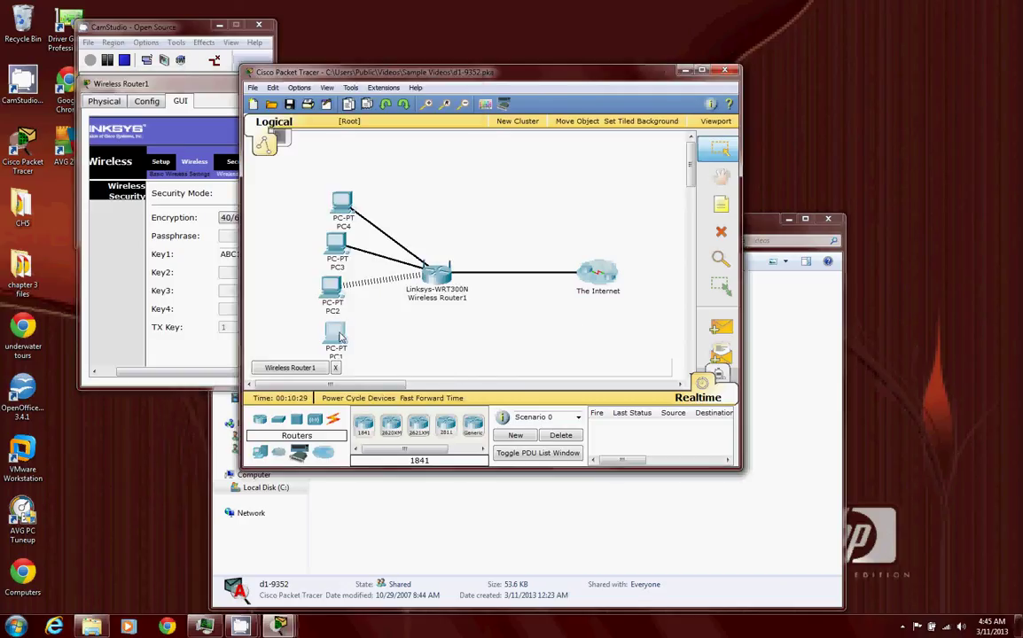
pyautogui.click(338, 334)
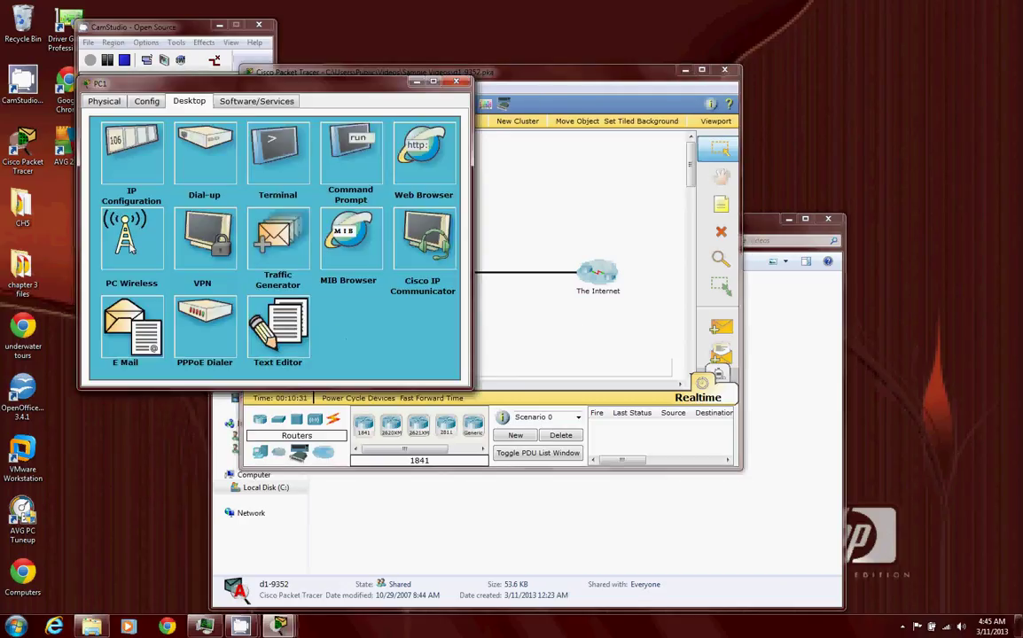
pyautogui.click(129, 247)
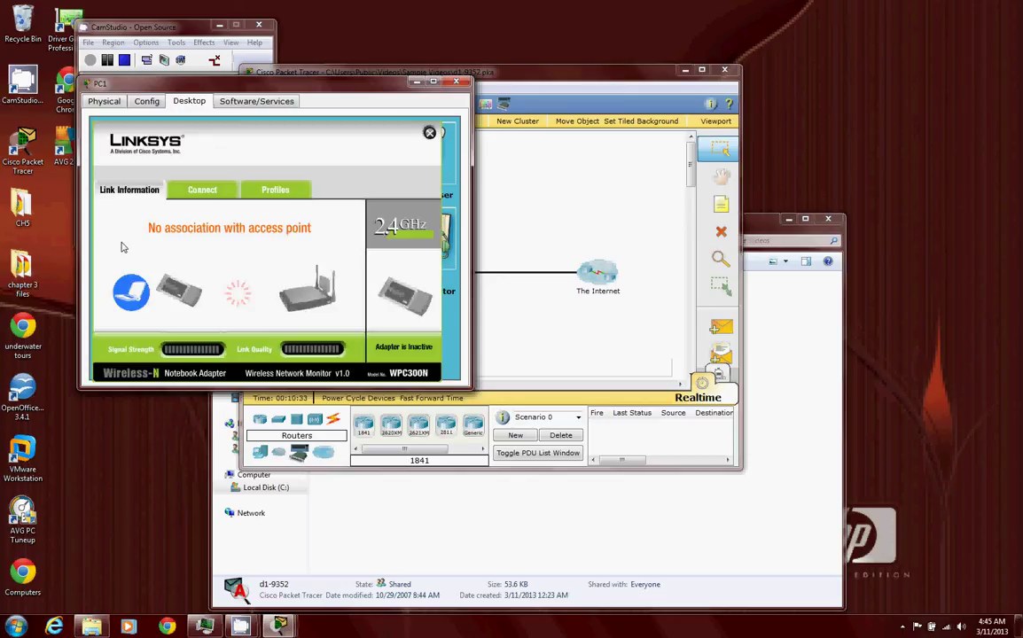
pyautogui.click(196, 192)
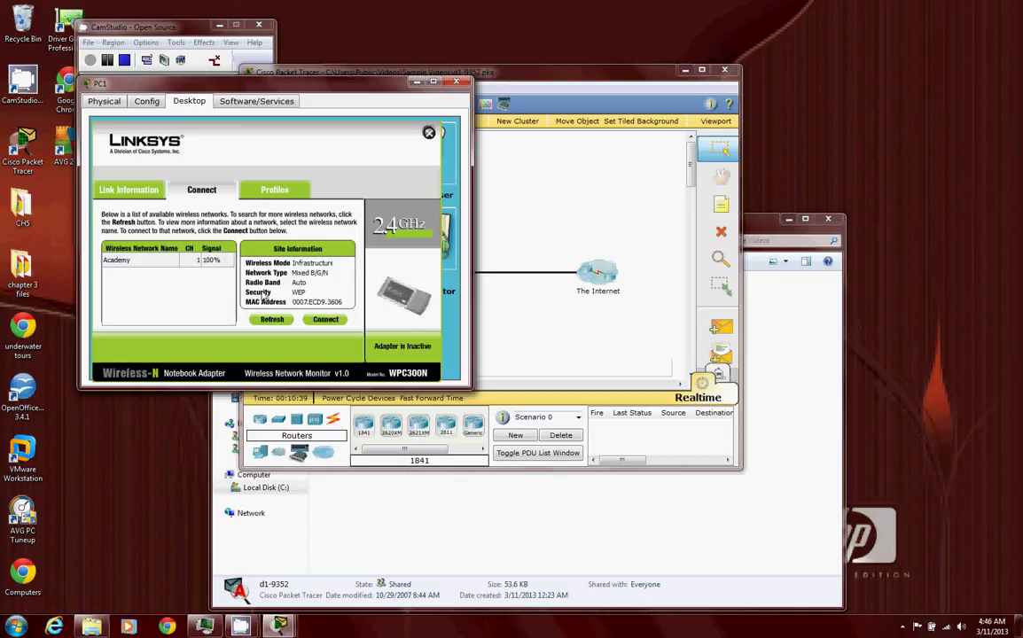
pyautogui.click(282, 192)
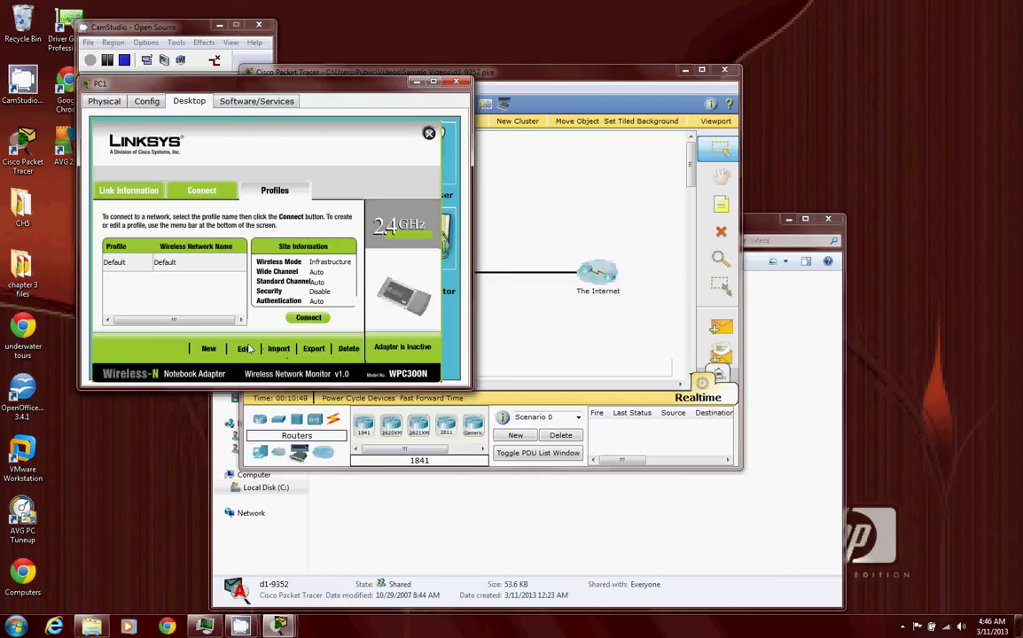
pyautogui.click(210, 348)
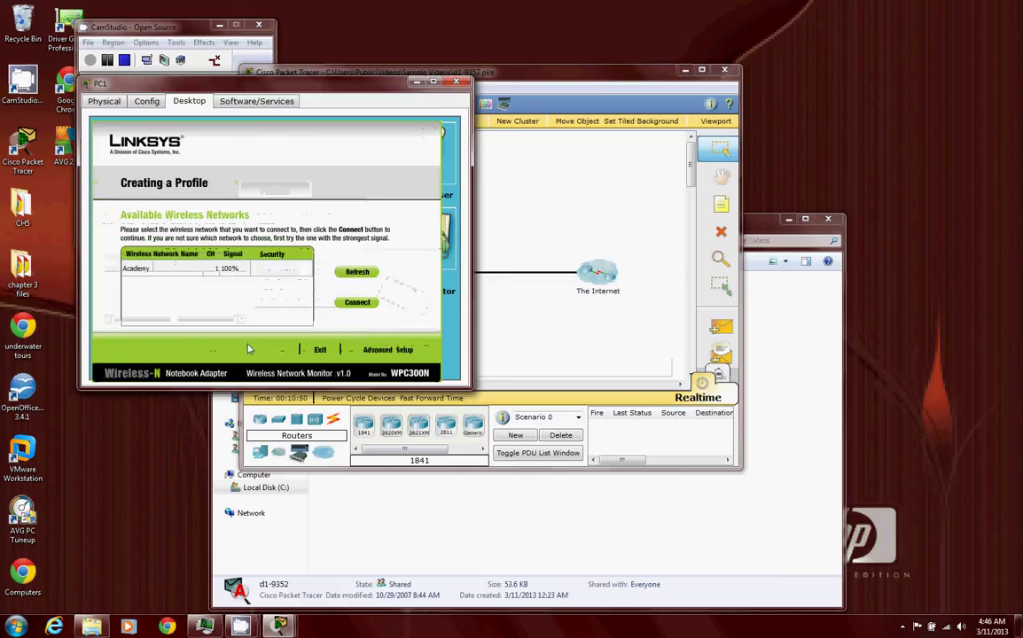
# - Use Advanced Setup for the Academy profile: infrastructure mode, automatic DHCP, WEP security
pyautogui.click(337, 303)
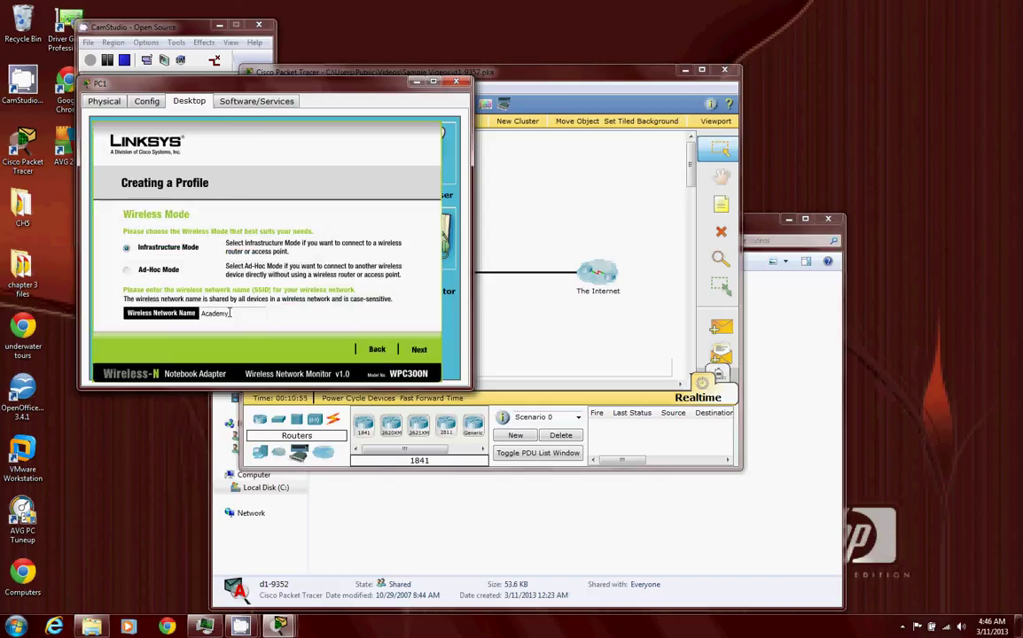
pyautogui.click(419, 349)
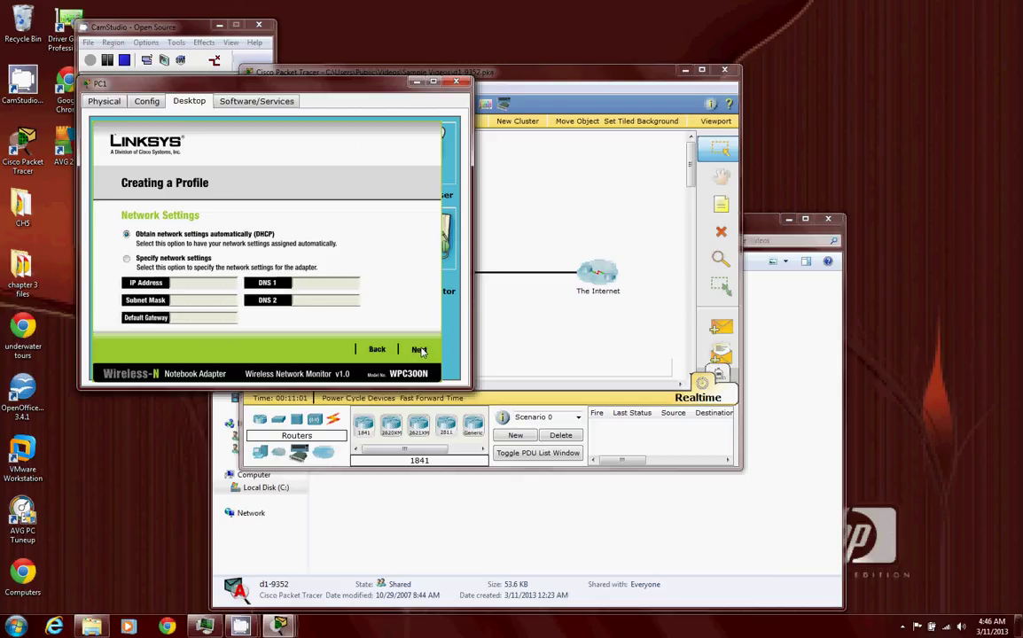
pyautogui.click(418, 349)
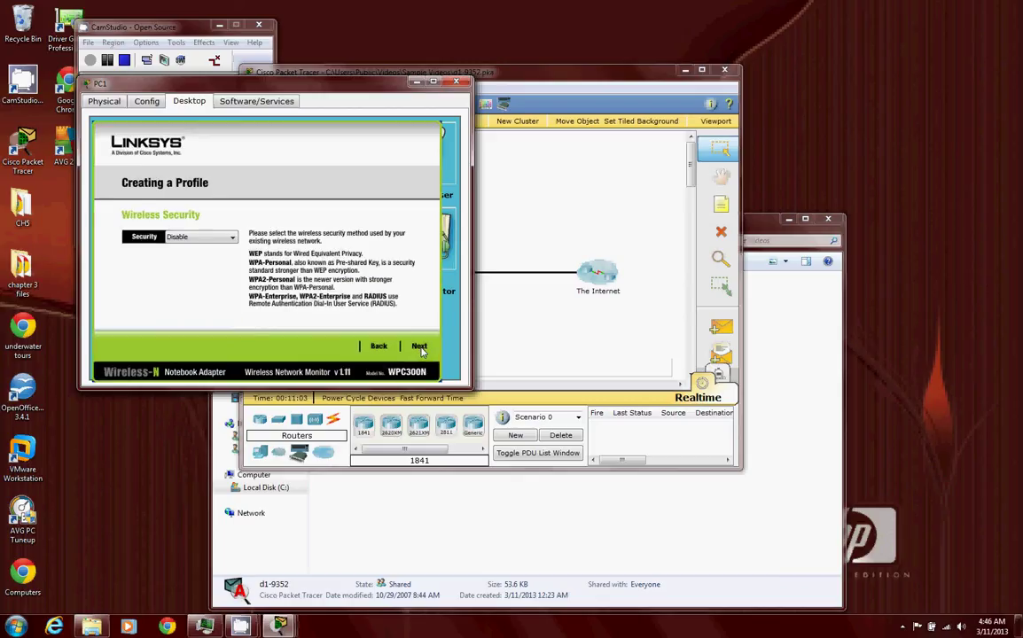
pyautogui.click(217, 237)
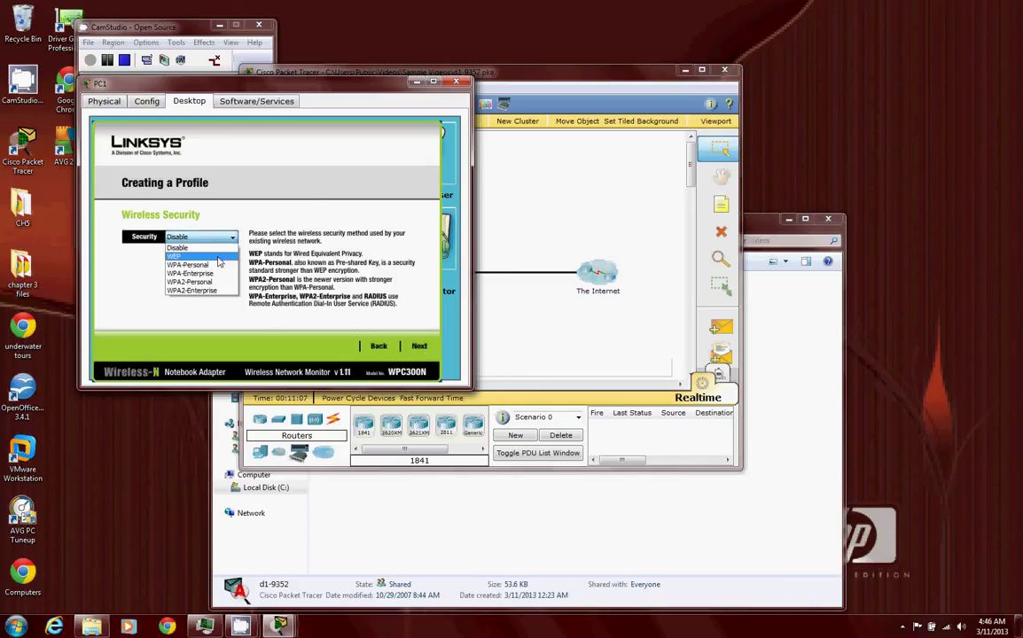
pyautogui.click(217, 257)
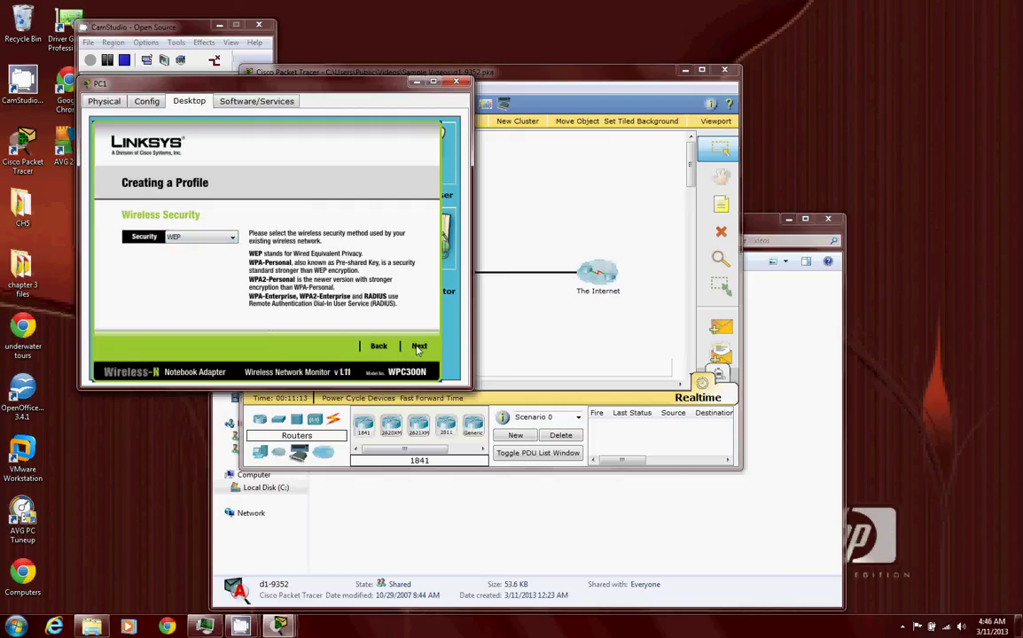
pyautogui.click(419, 347)
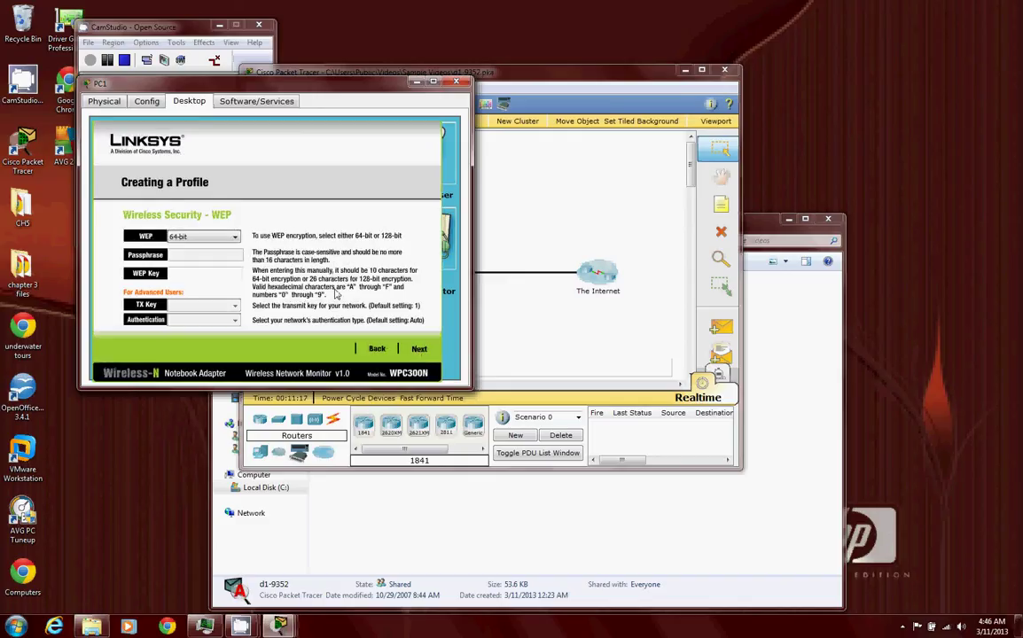
# - Set PC1's profile to 64-bit WEP encryption and enter the router's WEP key
pyautogui.click(202, 236)
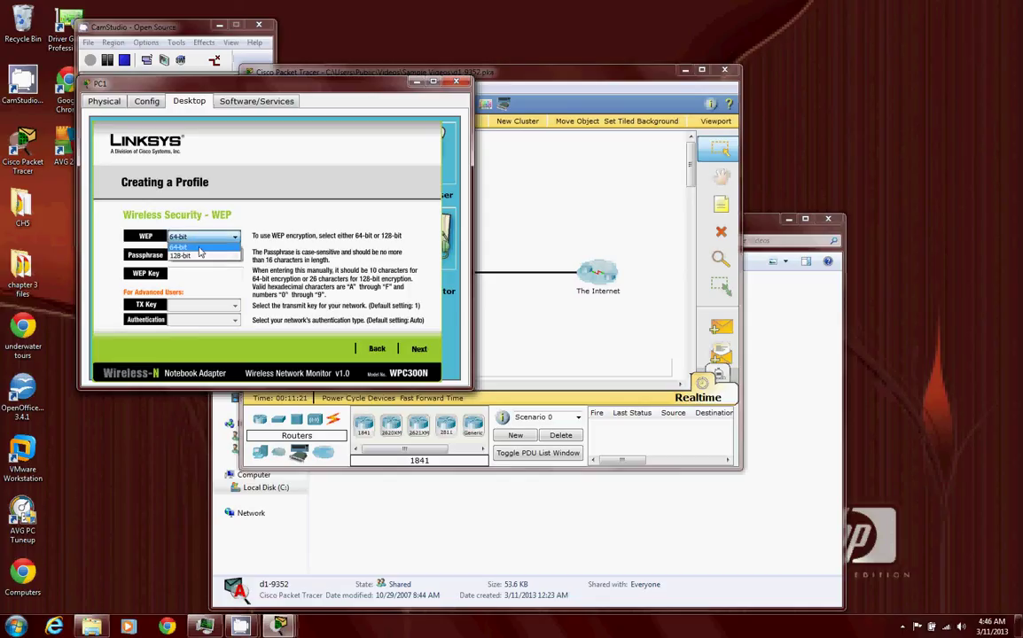
pyautogui.click(199, 248)
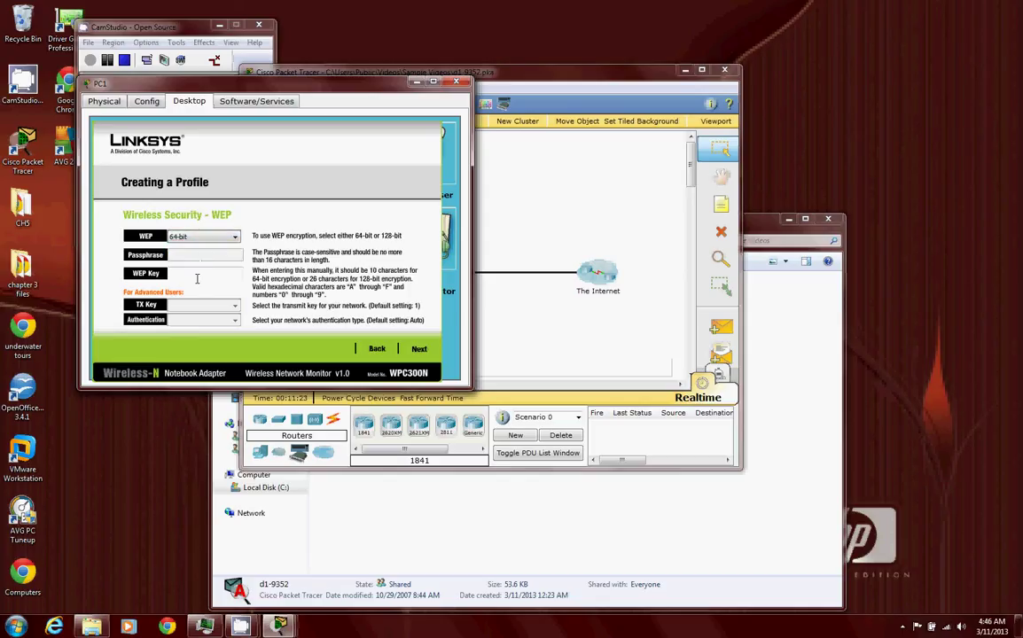
pyautogui.click(197, 276)
pyautogui.moveTo(279, 625)
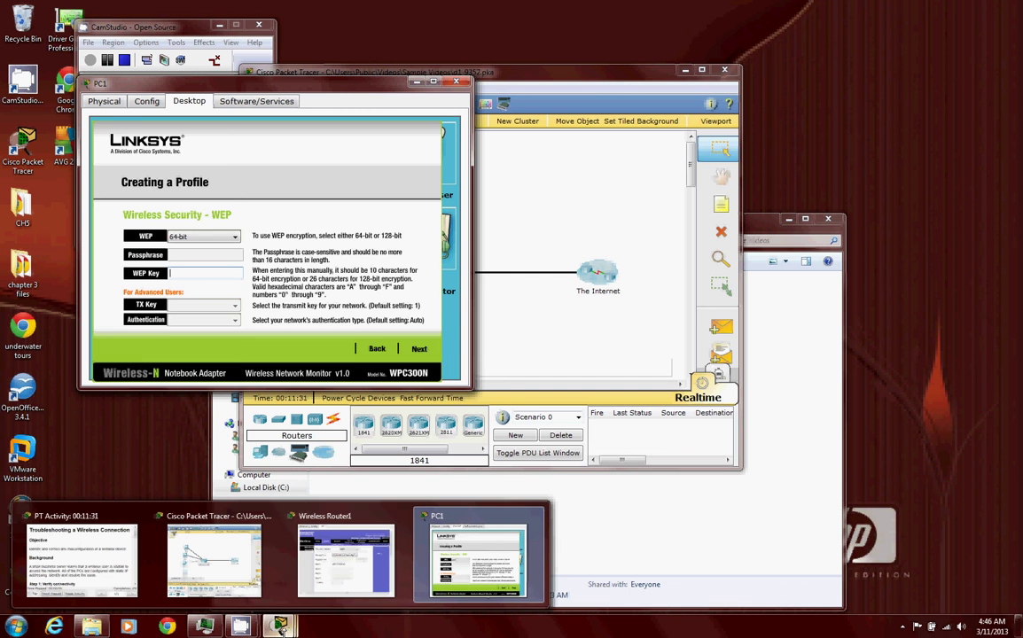
pyautogui.moveTo(328, 570)
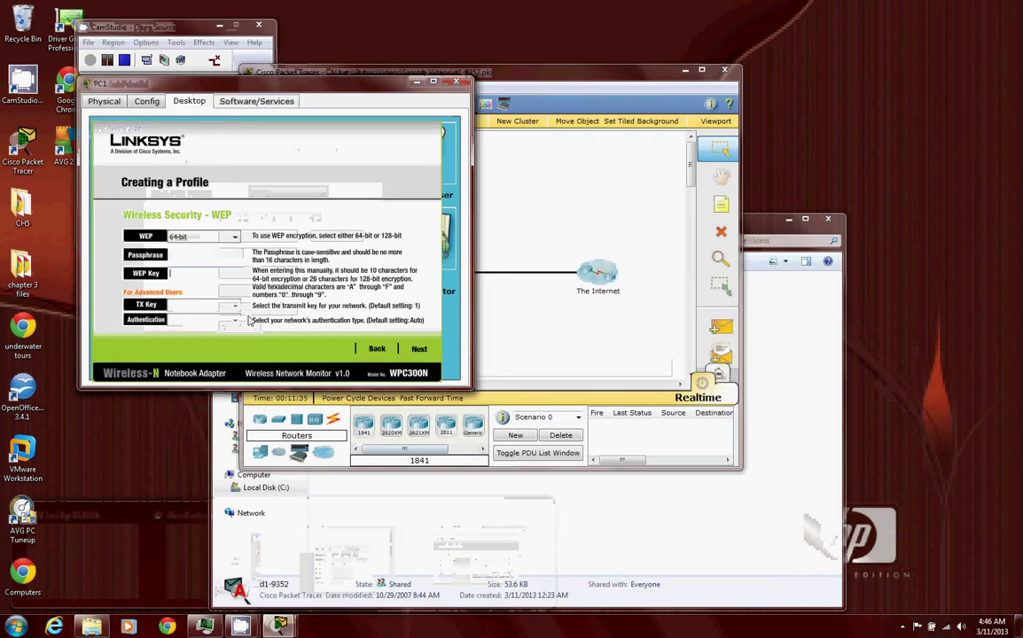
pyautogui.write('AB')
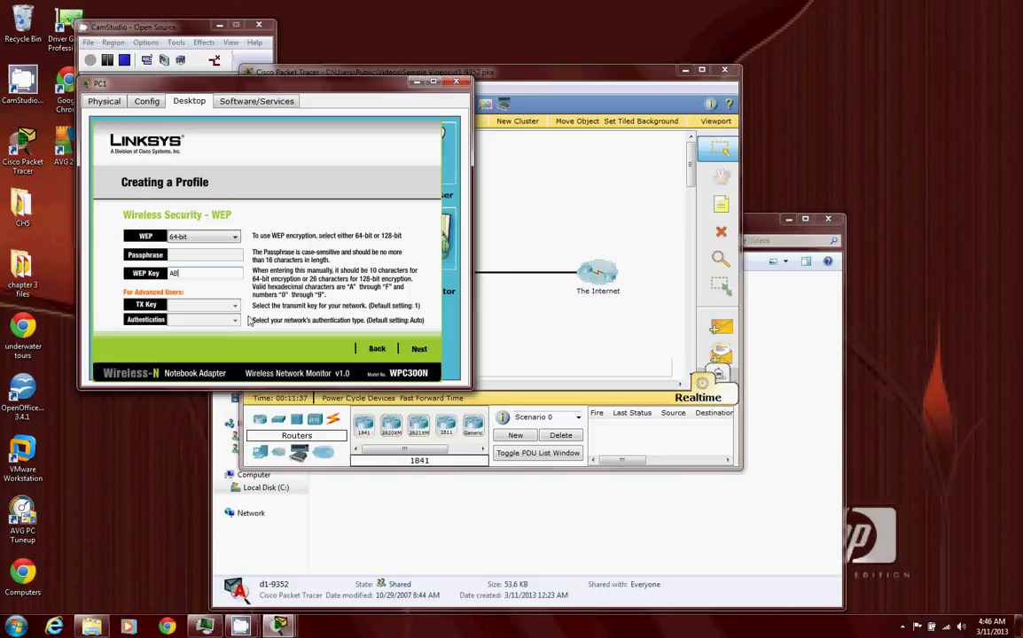
pyautogui.write('C123')
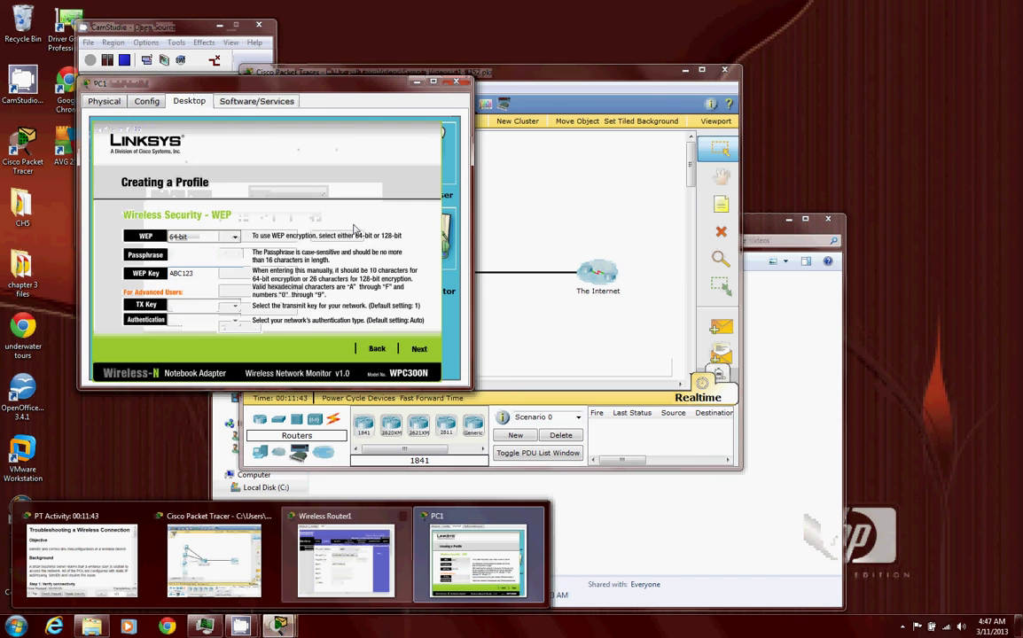
pyautogui.write('DE45')
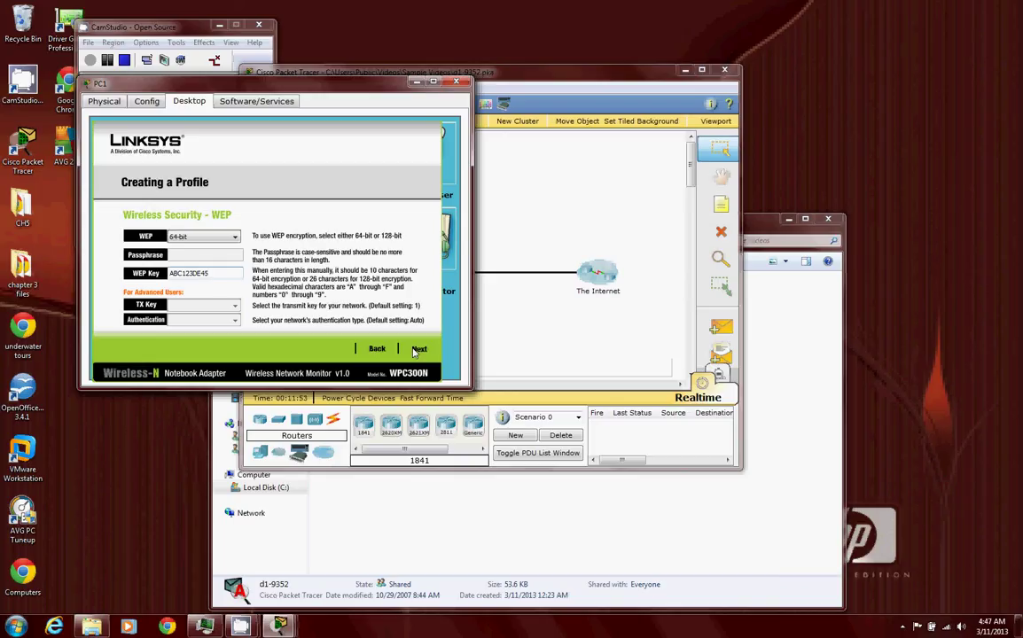
# - Save the new wireless profile and connect PC1 to the Academy network
pyautogui.click(419, 350)
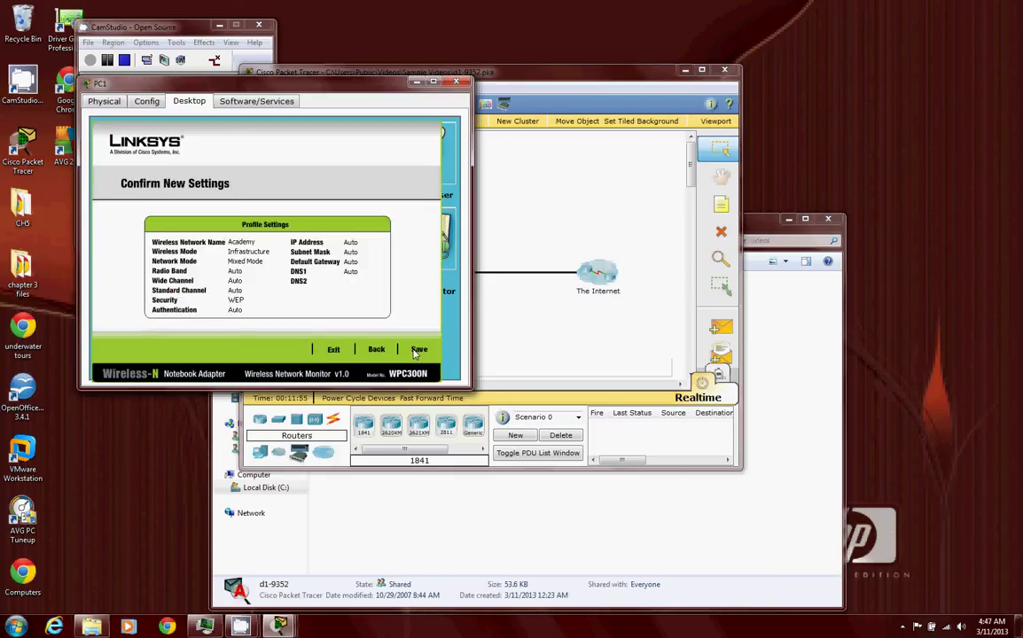
pyautogui.click(416, 350)
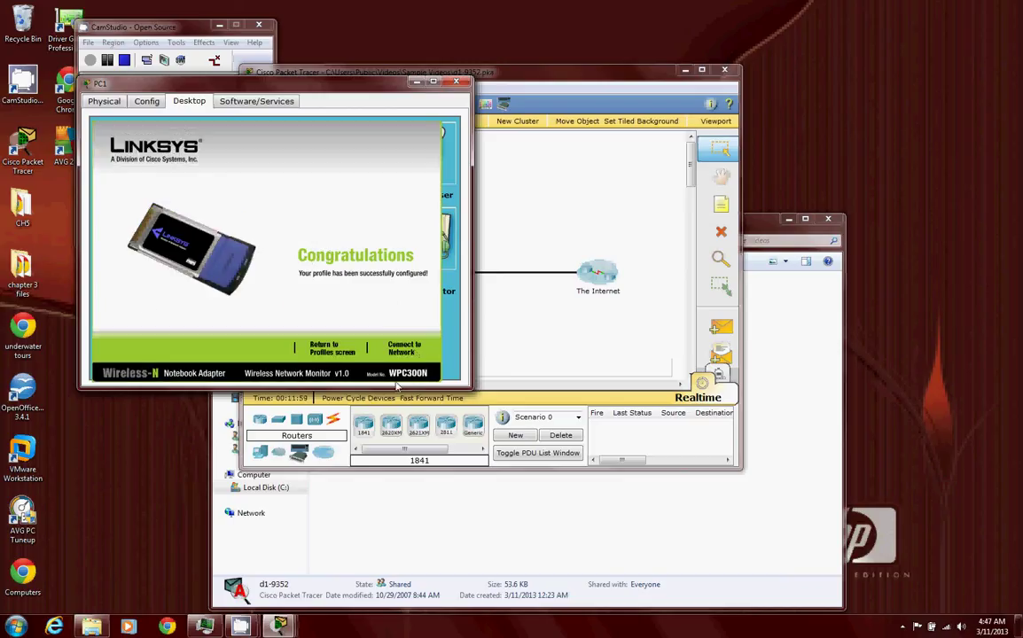
pyautogui.click(400, 352)
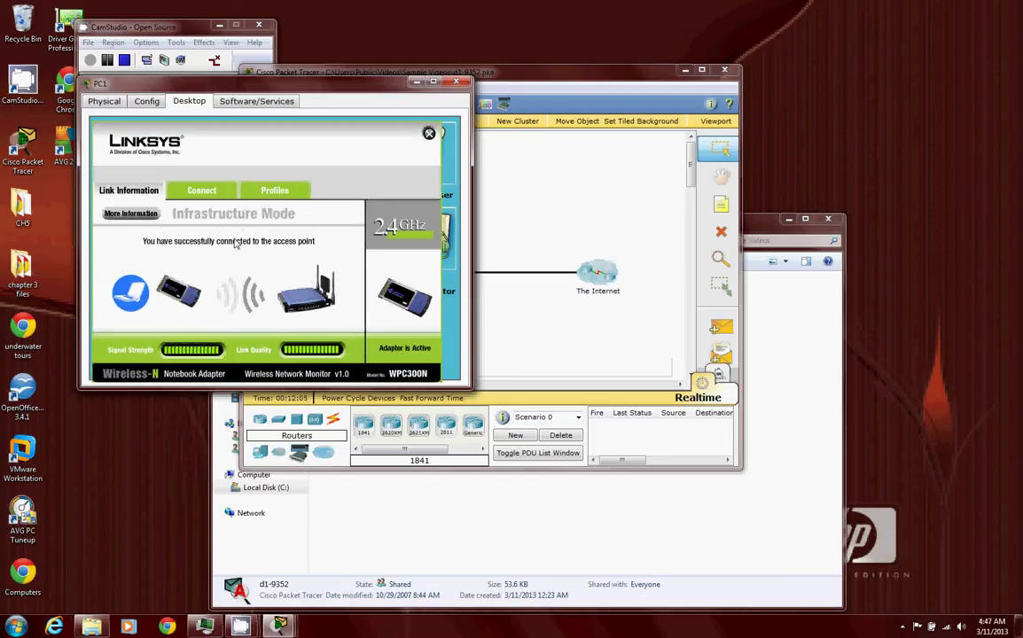
# - Request ciscolearn.more.com in PC1's web browser, then close the browser
pyautogui.click(429, 133)
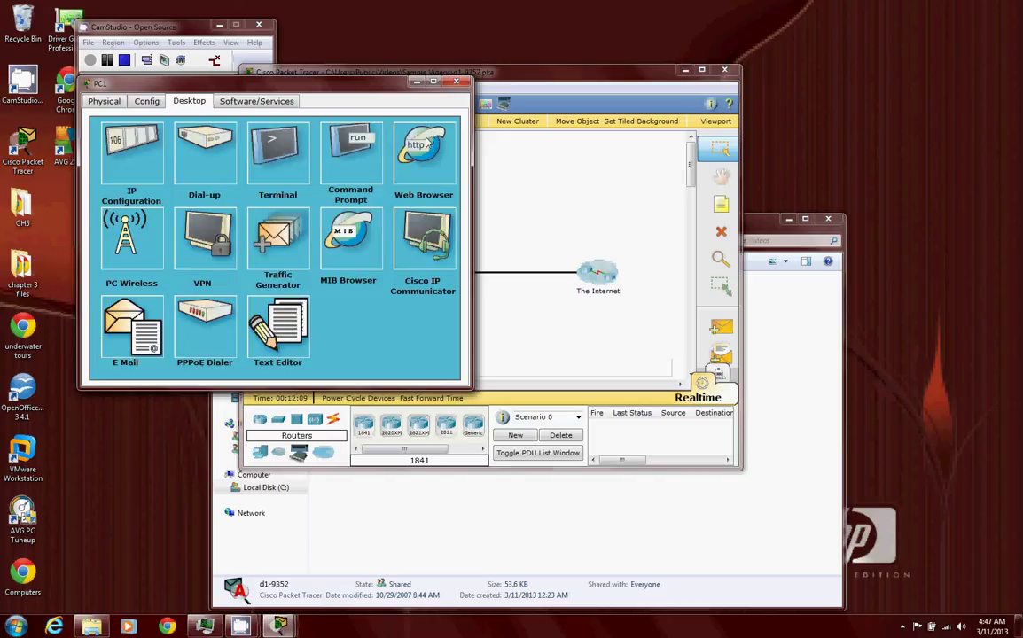
pyautogui.click(431, 144)
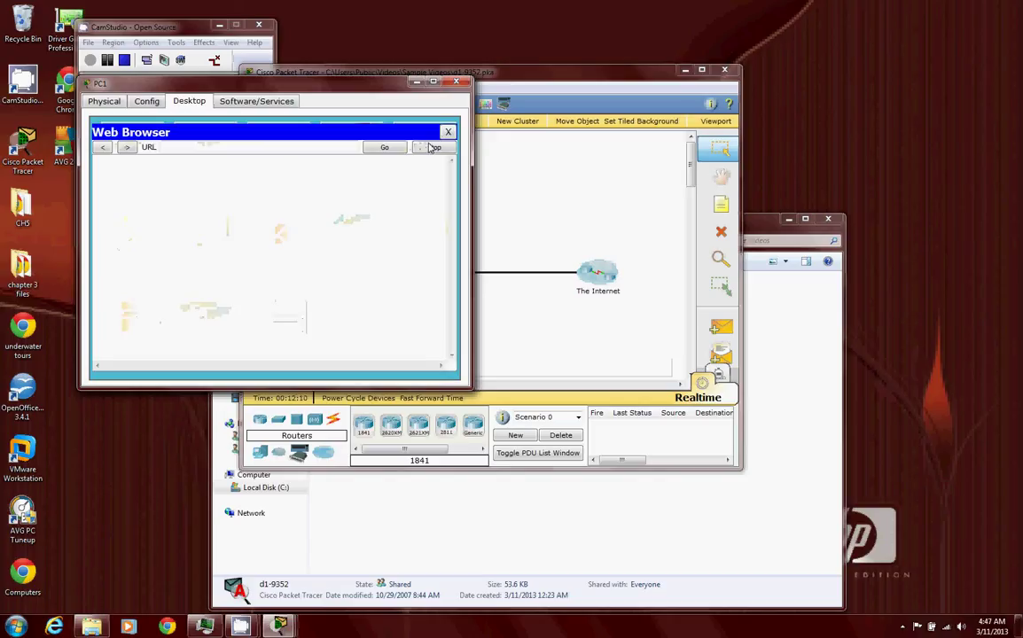
pyautogui.click(228, 149)
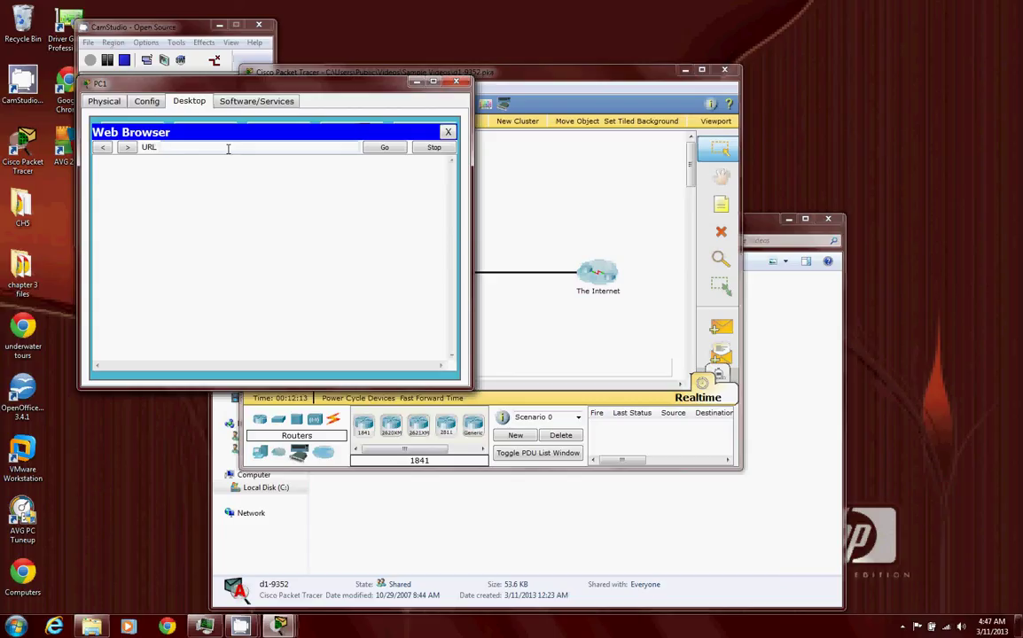
pyautogui.write('ciscolearn.more.com')
pyautogui.press('Return')
pyautogui.click(297, 151)
pyautogui.click(447, 132)
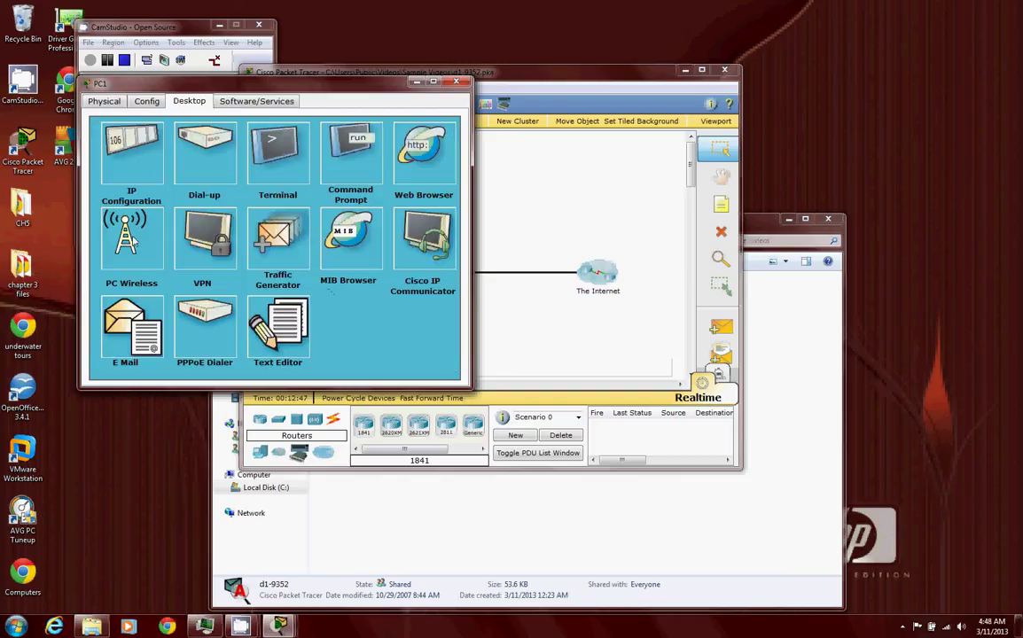
# - Refresh PC1's list of available wireless networks and view its saved profiles
pyautogui.click(133, 232)
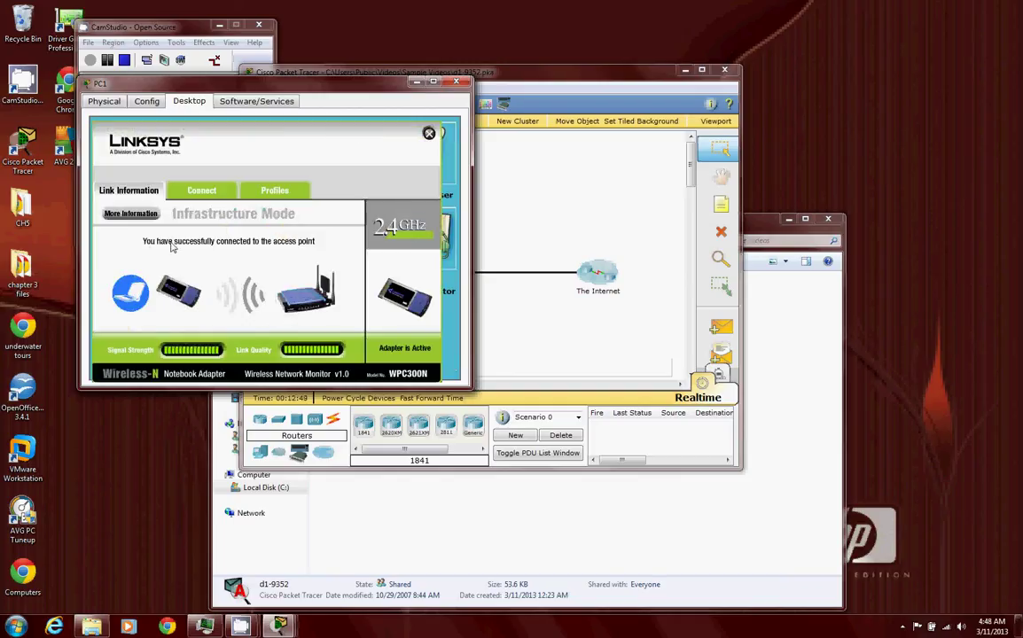
pyautogui.click(200, 191)
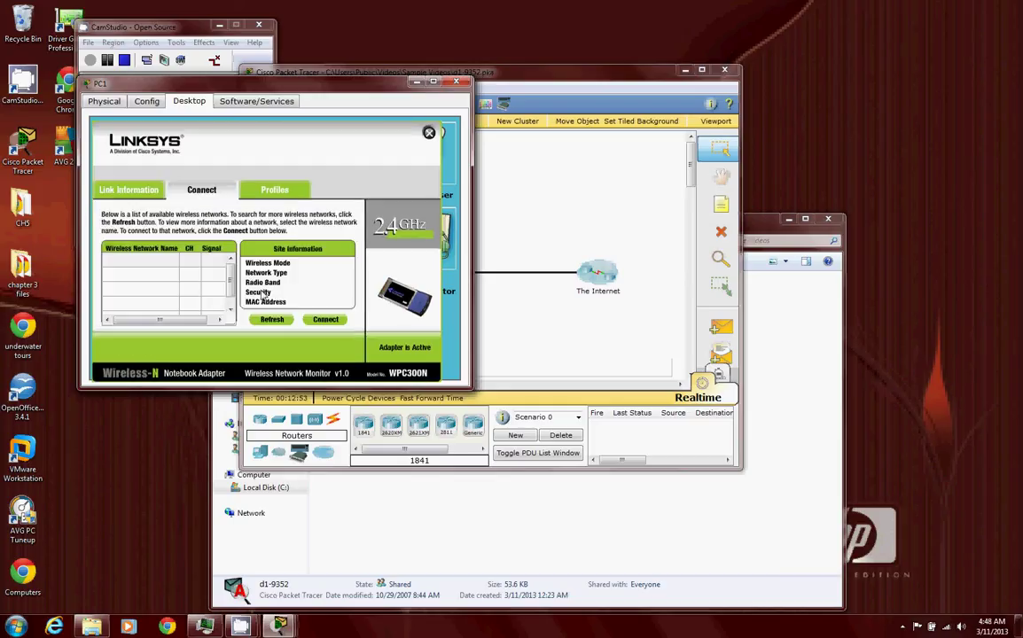
pyautogui.click(264, 320)
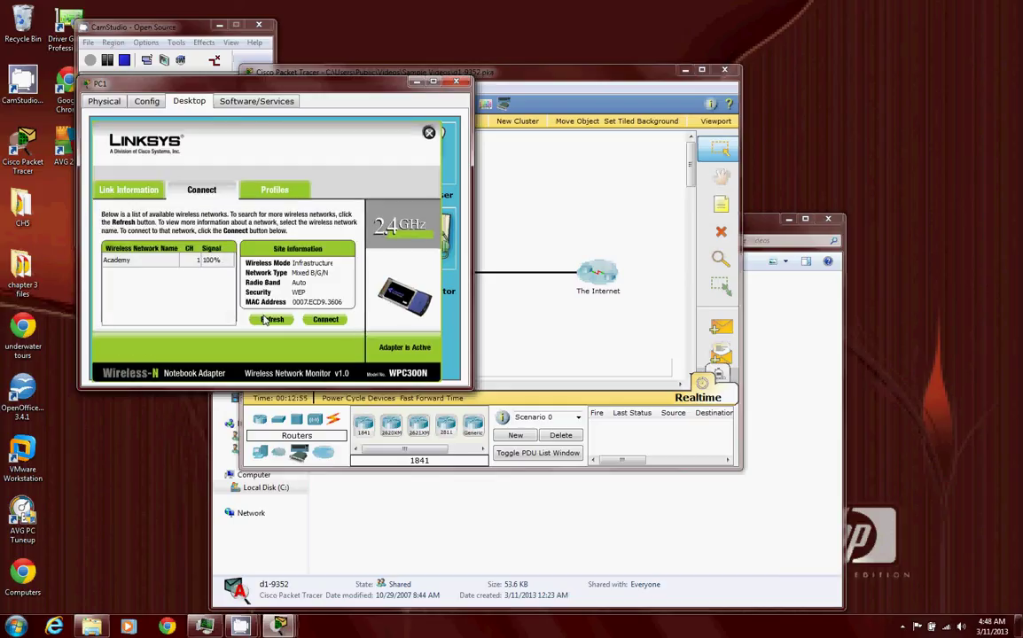
pyautogui.click(274, 190)
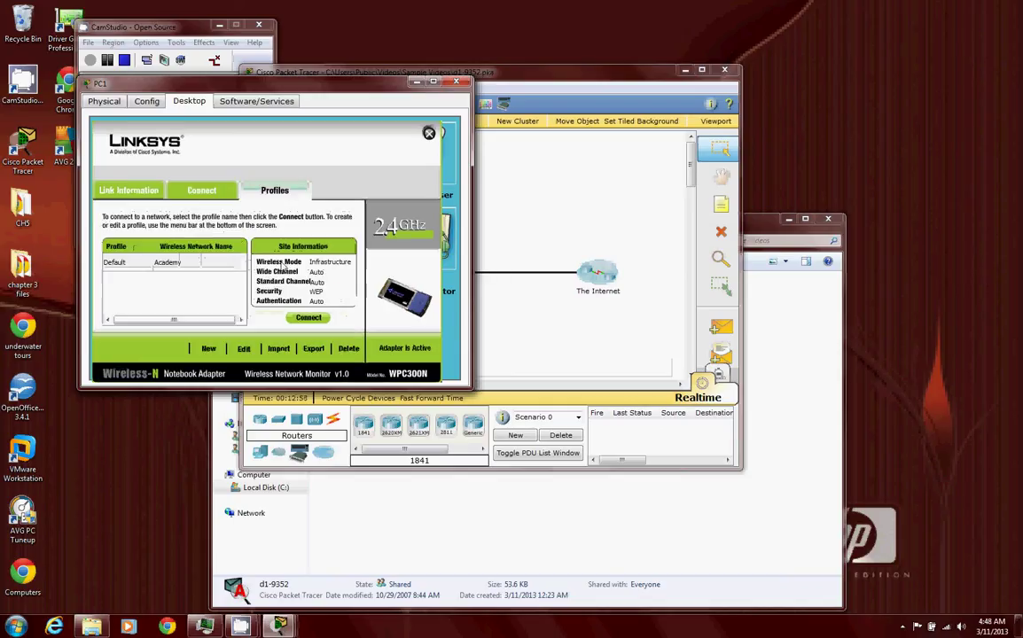
# - Edit the Academy profile manually, keeping infrastructure mode and DHCP, through to its WEP key page
pyautogui.click(242, 351)
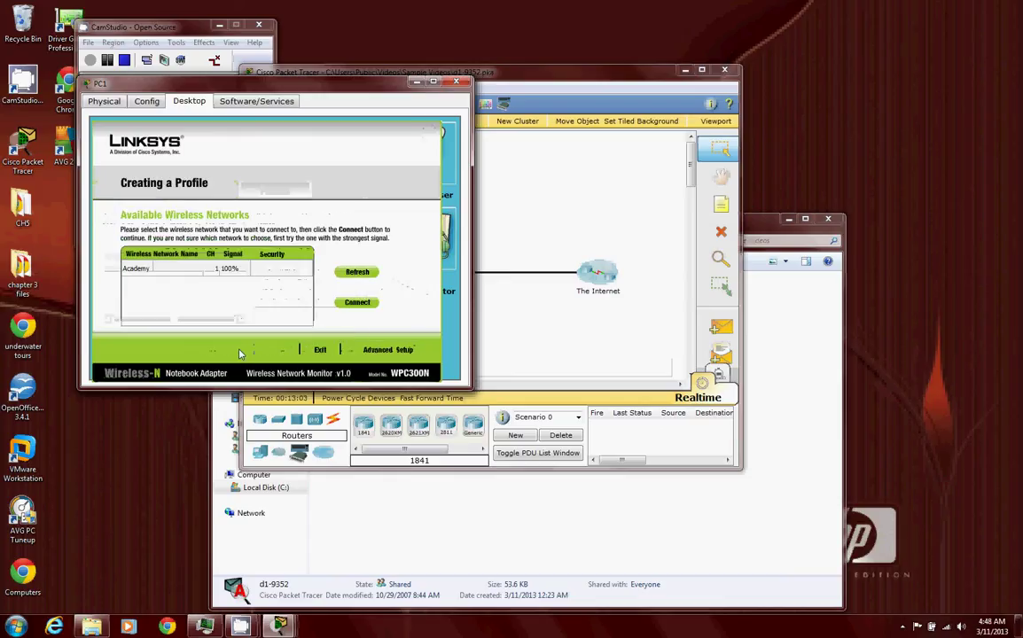
pyautogui.click(381, 350)
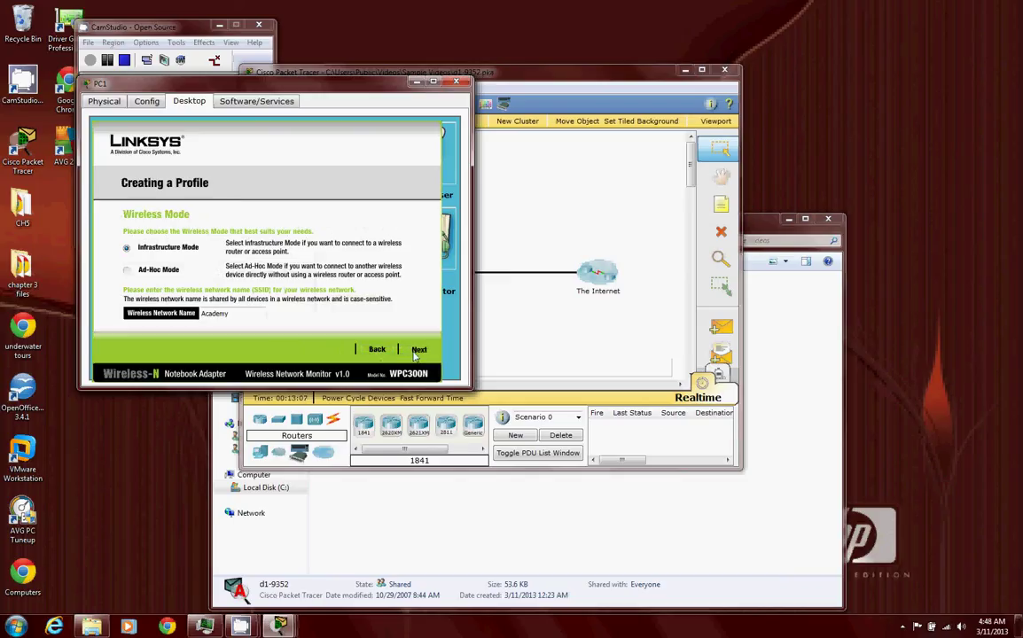
pyautogui.click(419, 350)
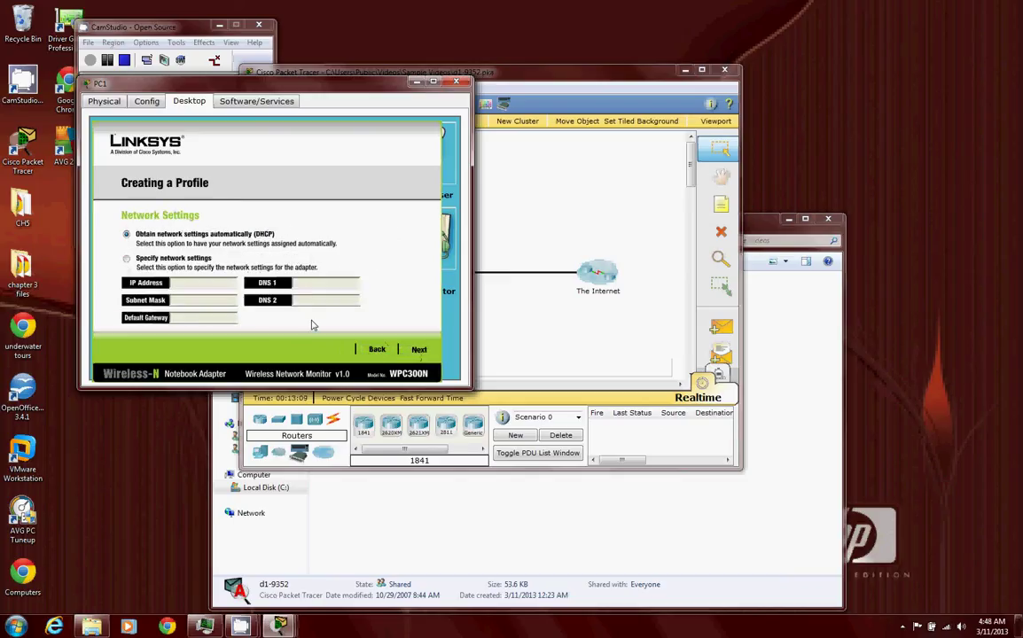
pyautogui.click(420, 350)
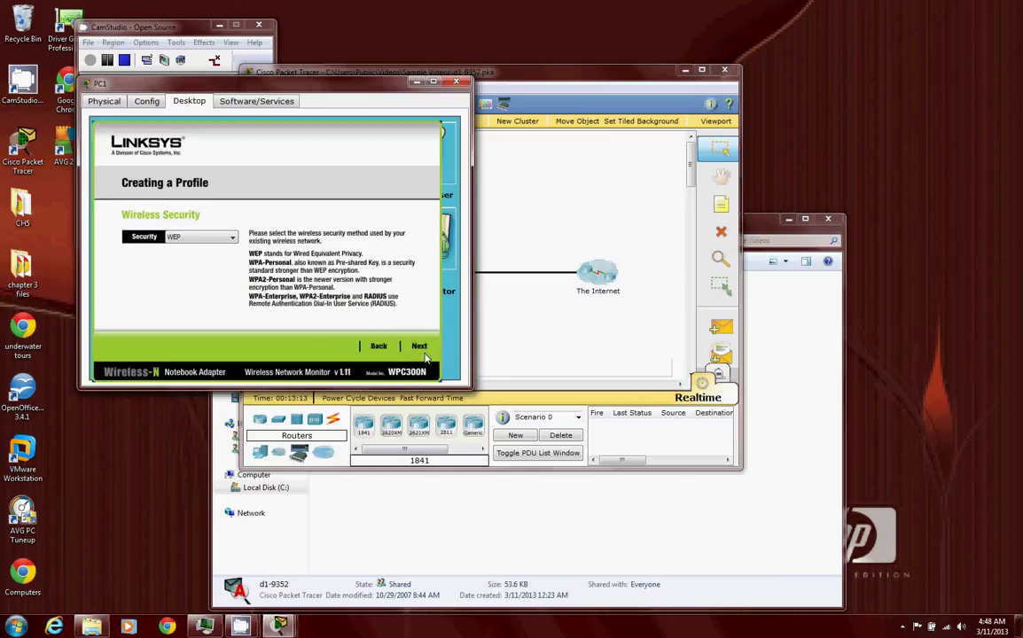
pyautogui.click(421, 348)
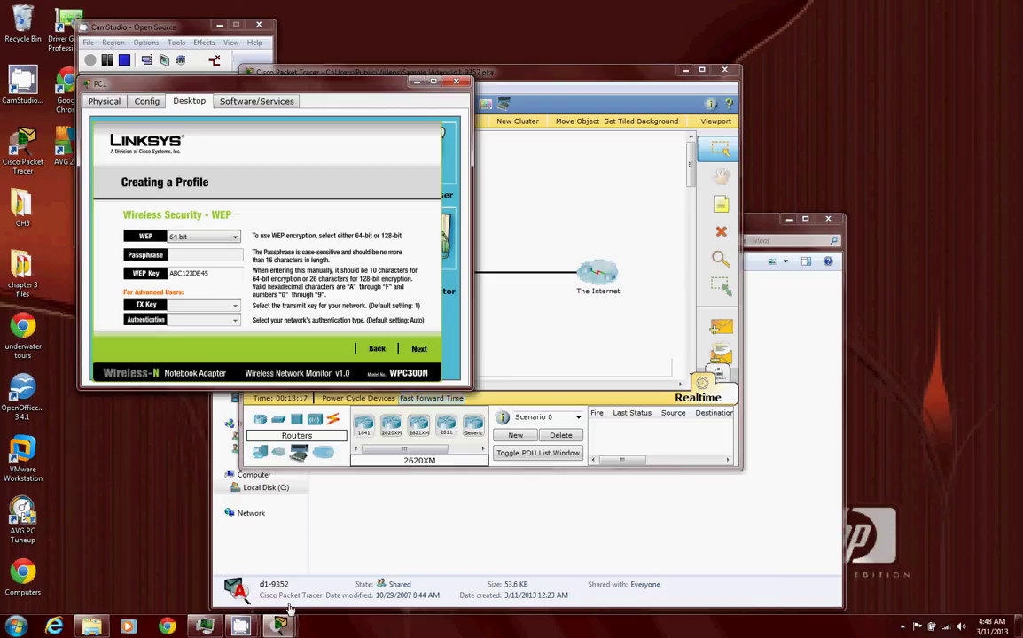
# - Check Wireless Router1's WEP security settings, then put the router window away
pyautogui.moveTo(286, 625)
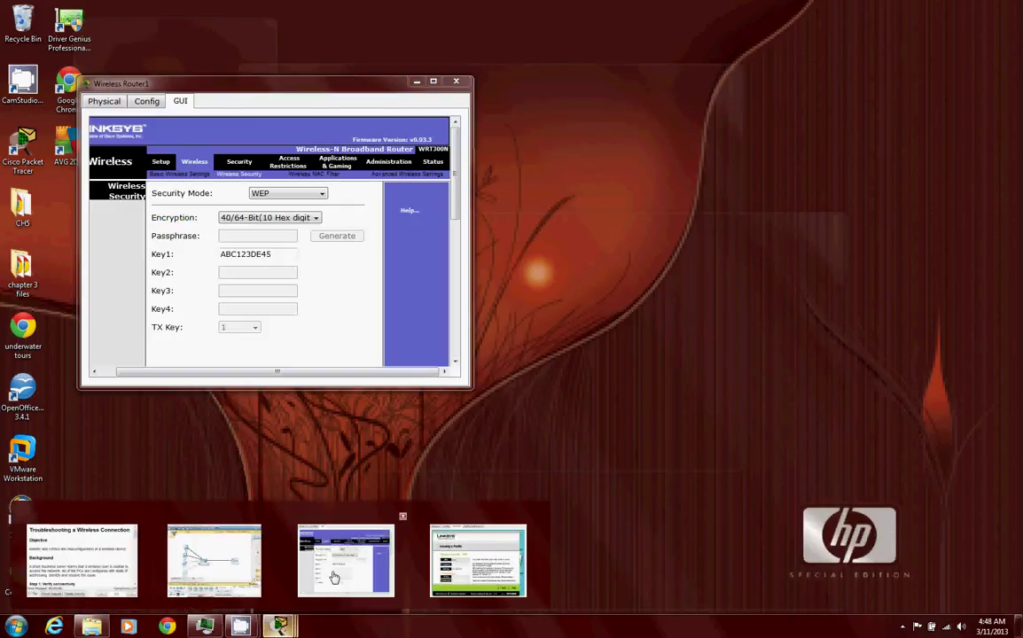
pyautogui.click(335, 577)
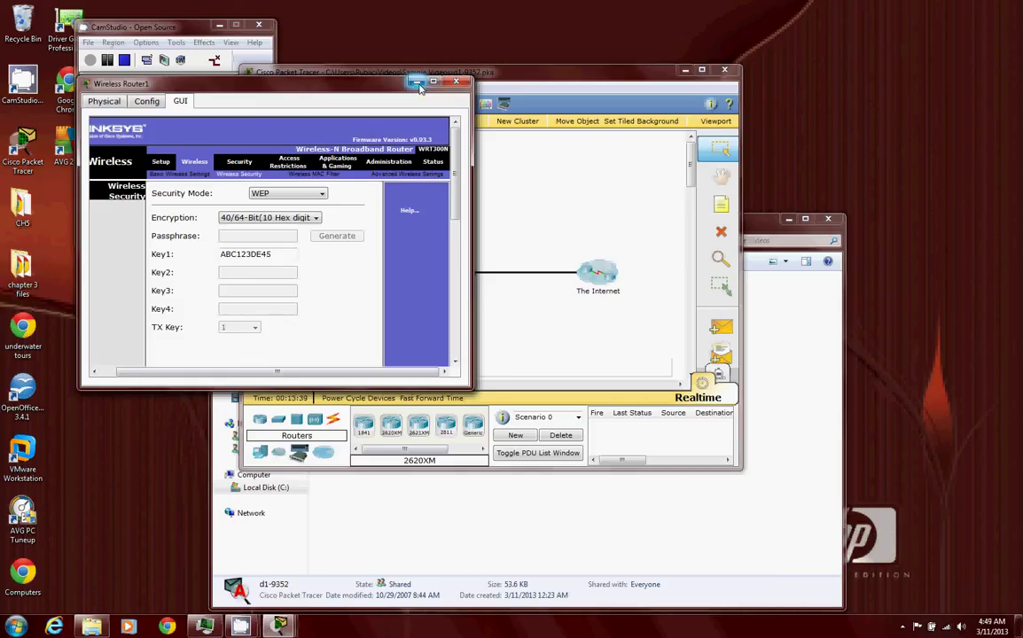
pyautogui.click(417, 84)
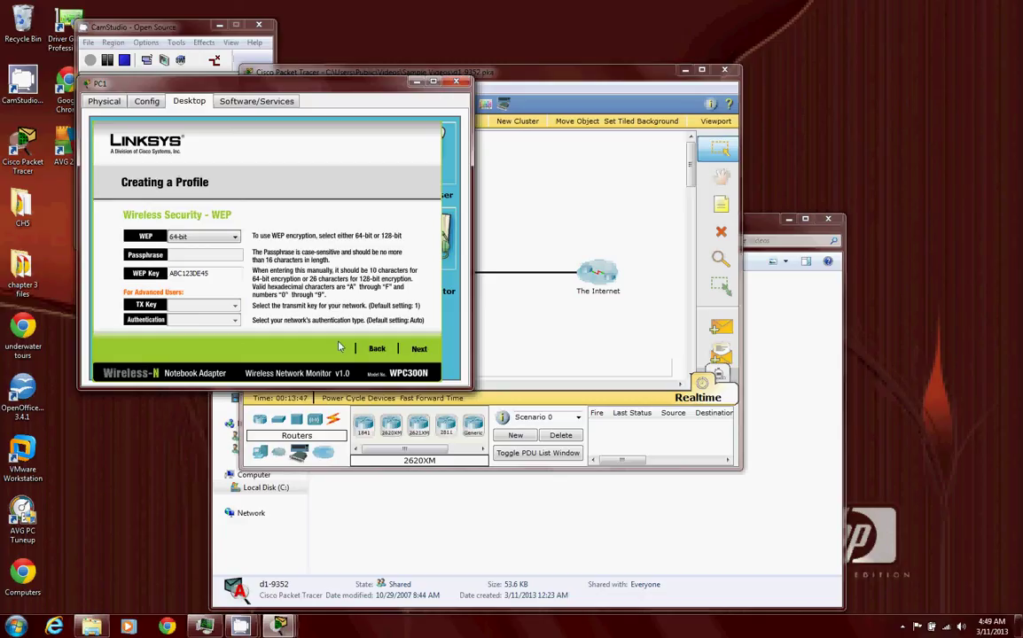
# - Save PC1's edited Academy profile and connect it to the access point
pyautogui.click(418, 349)
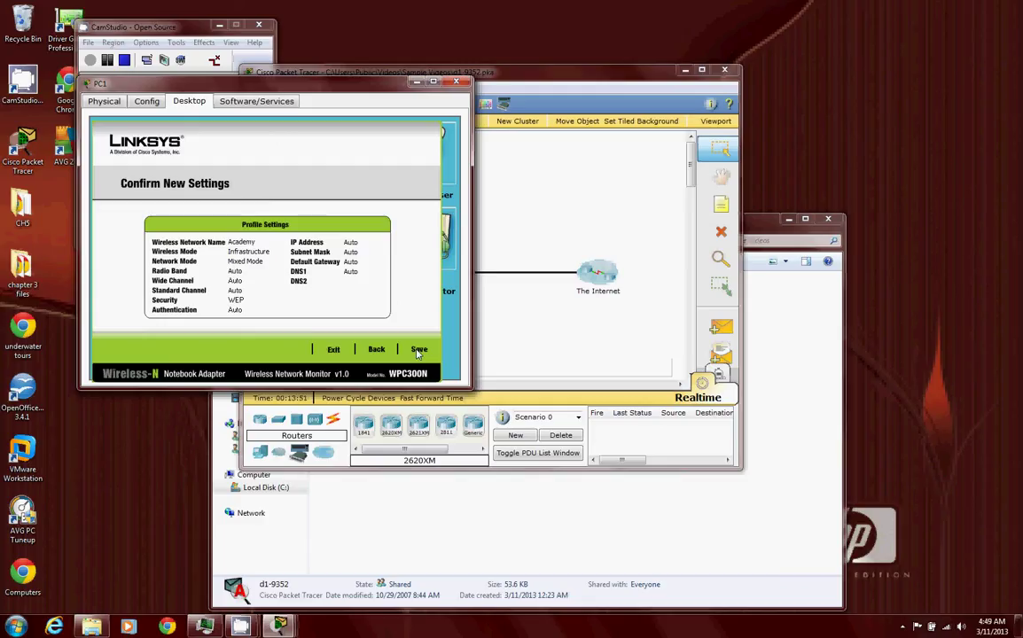
pyautogui.click(418, 349)
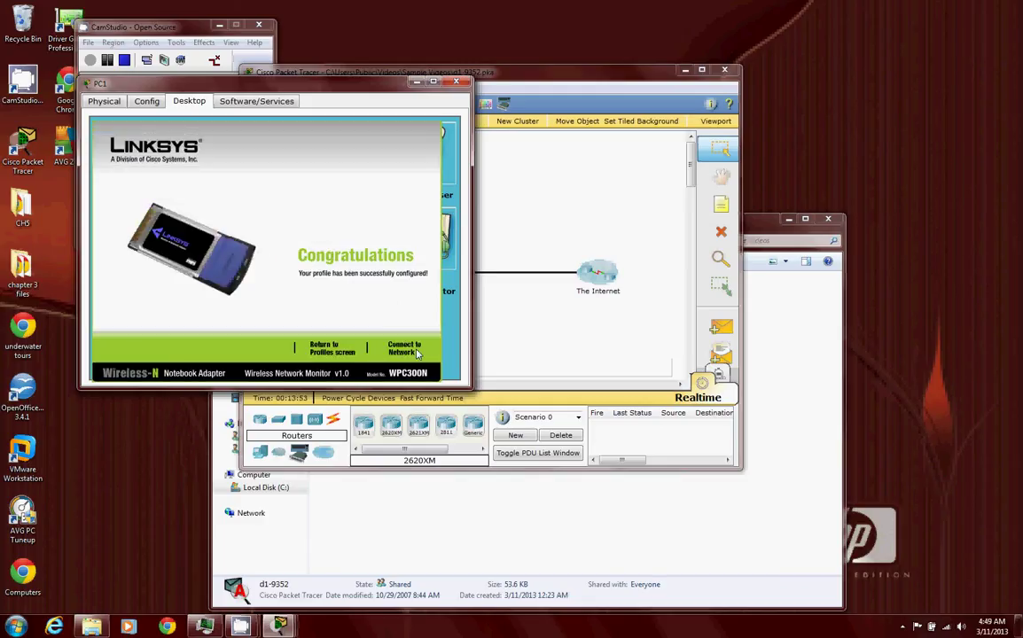
pyautogui.click(416, 351)
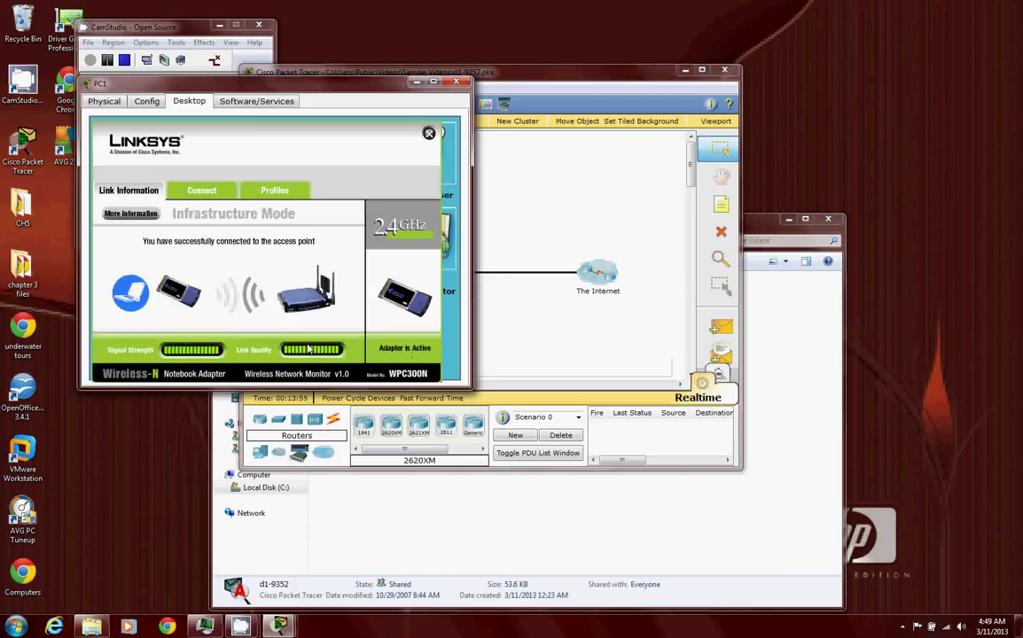
# - Start connecting PC1 to Academy with WEP security at 64-bit key length
pyautogui.click(202, 189)
pyautogui.click(325, 320)
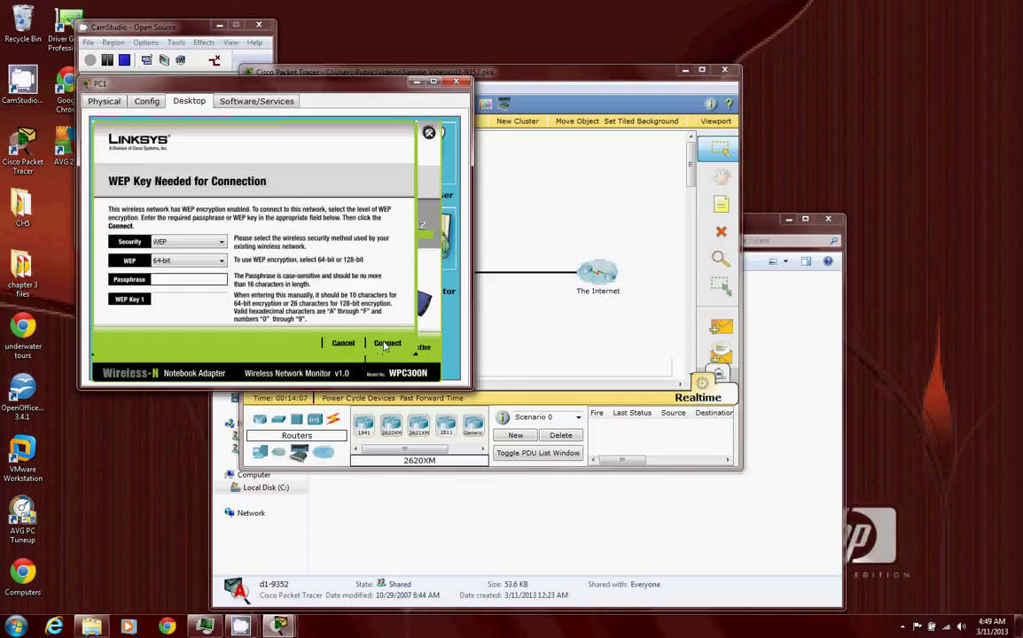
pyautogui.click(191, 243)
pyautogui.click(193, 252)
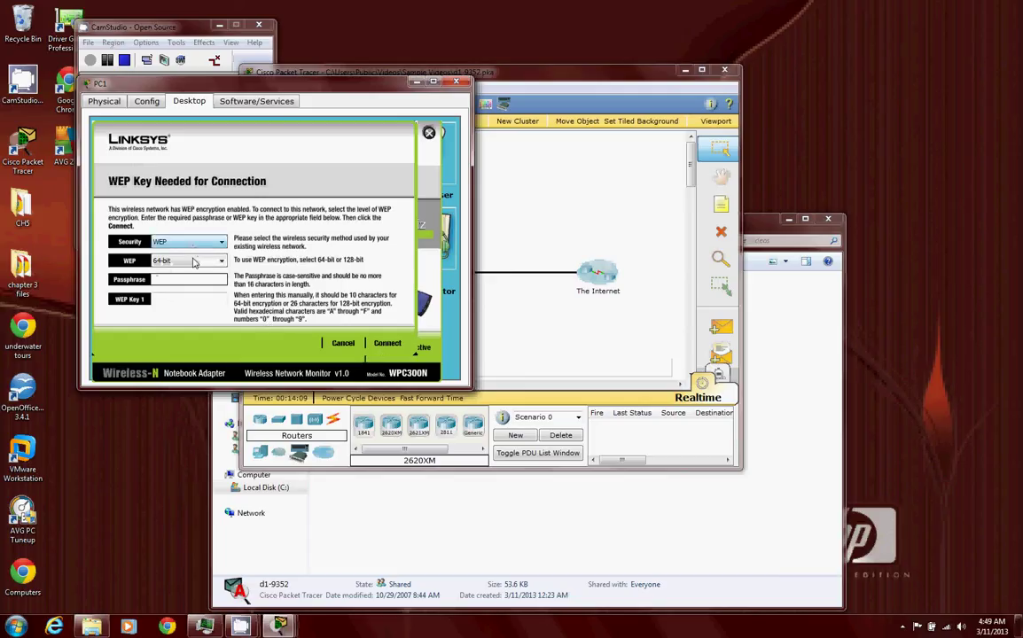
pyautogui.click(190, 261)
pyautogui.click(196, 272)
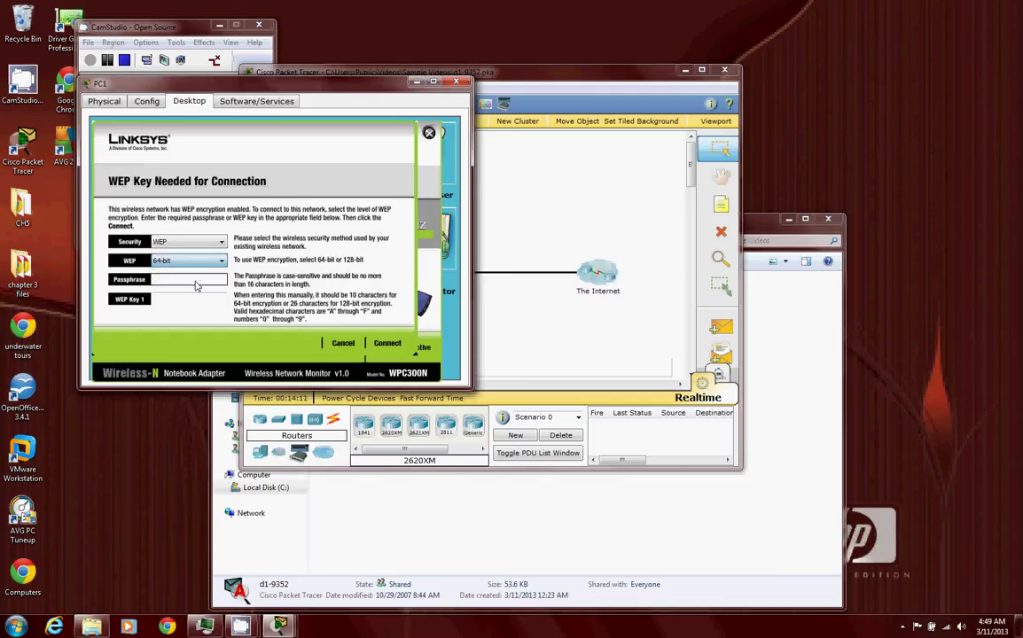
# - Enter the router's key as WEP Key 1, connect, and check the link information
pyautogui.click(195, 299)
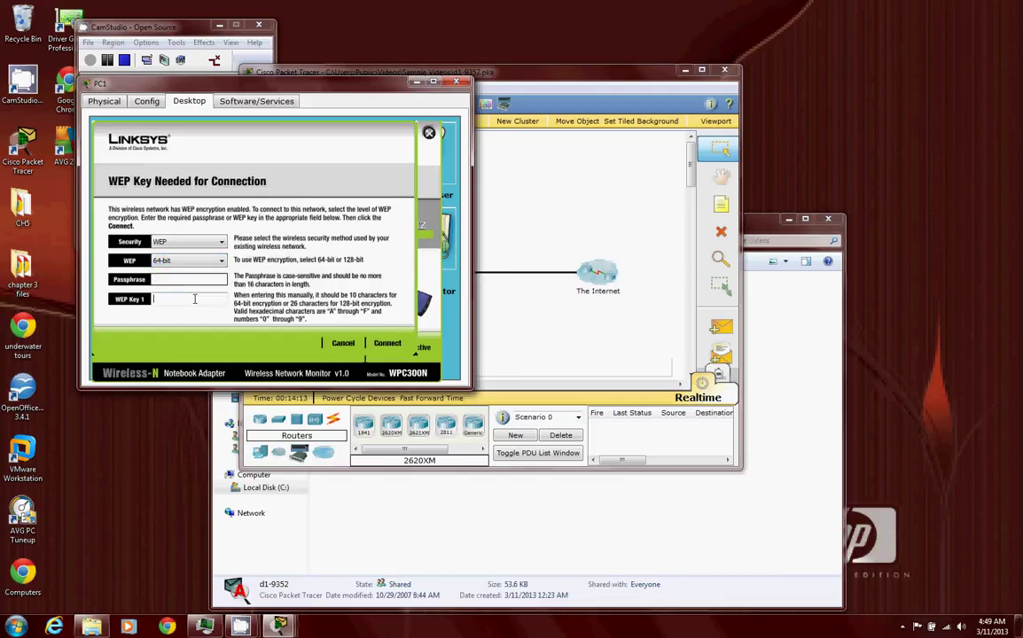
pyautogui.write('ABC')
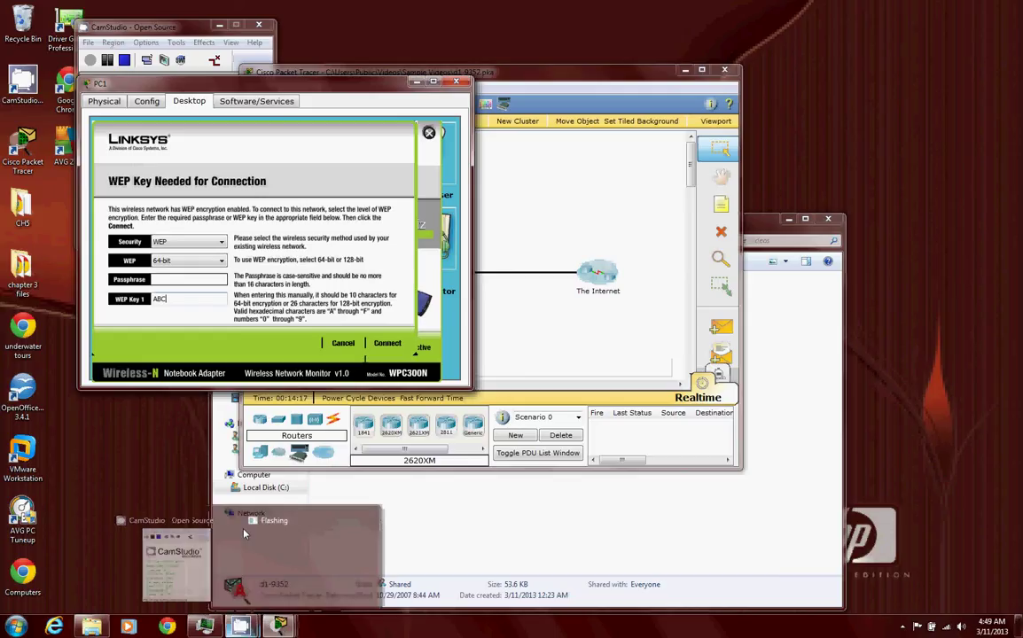
pyautogui.write('123DE45')
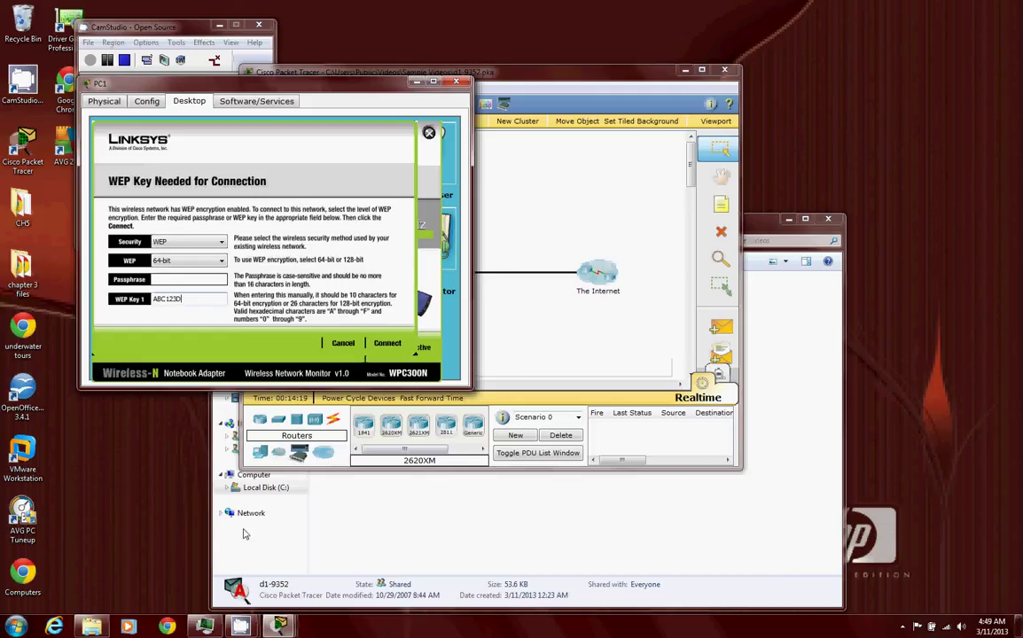
pyautogui.click(388, 344)
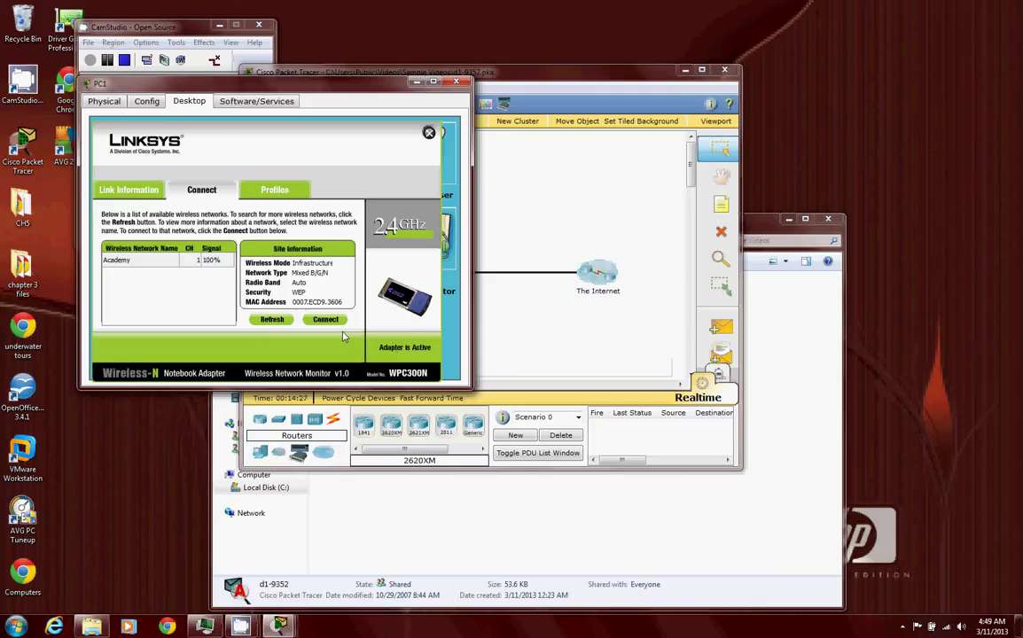
pyautogui.click(153, 197)
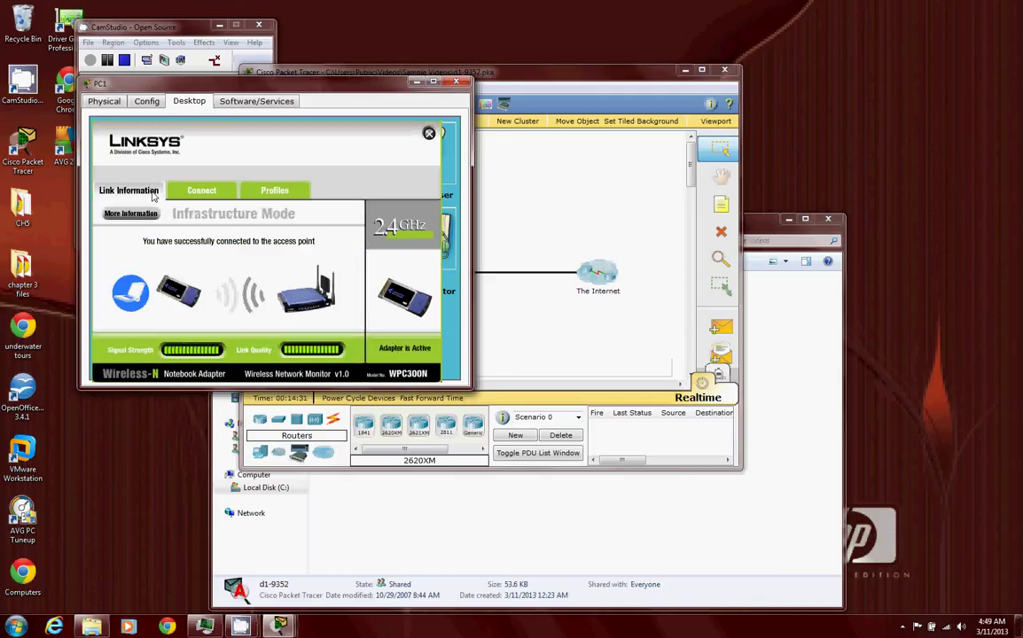
# - Reconnect PC1 to Academy with WEP Key 1, then review its saved Default profile
pyautogui.click(199, 193)
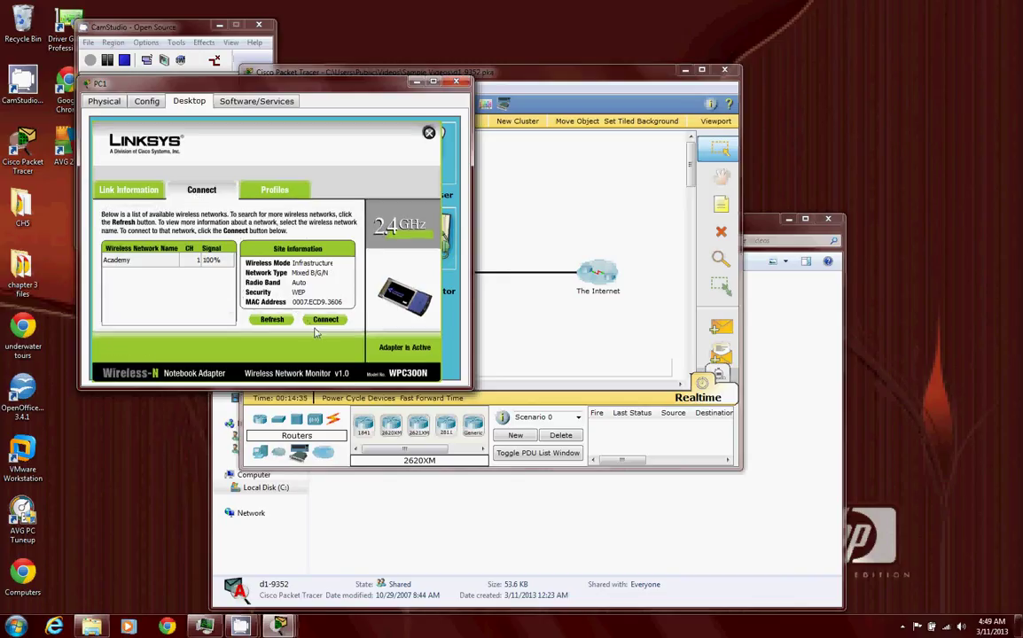
pyautogui.click(324, 320)
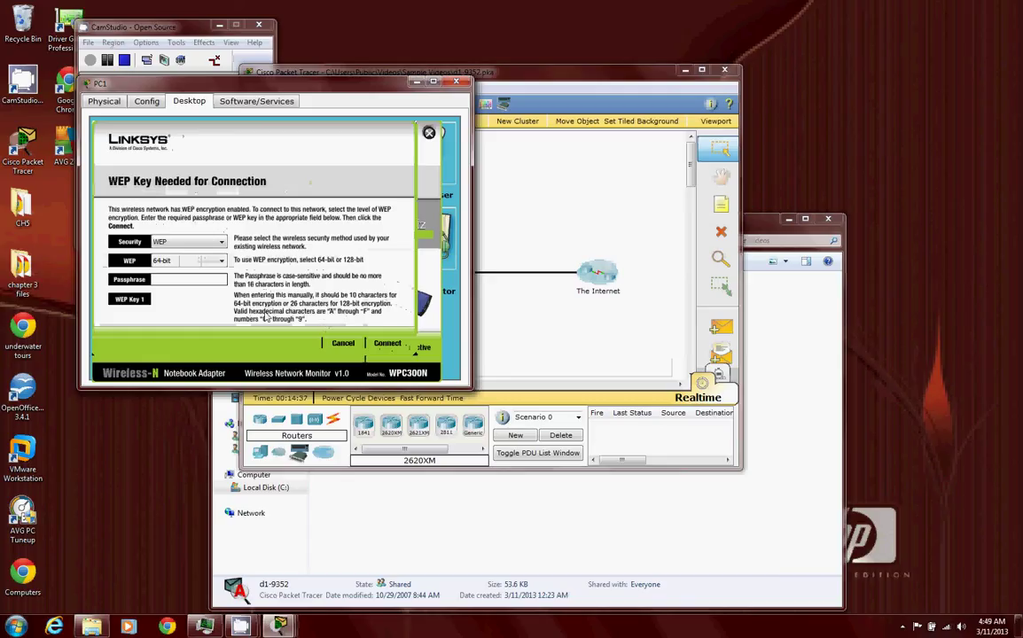
pyautogui.click(215, 301)
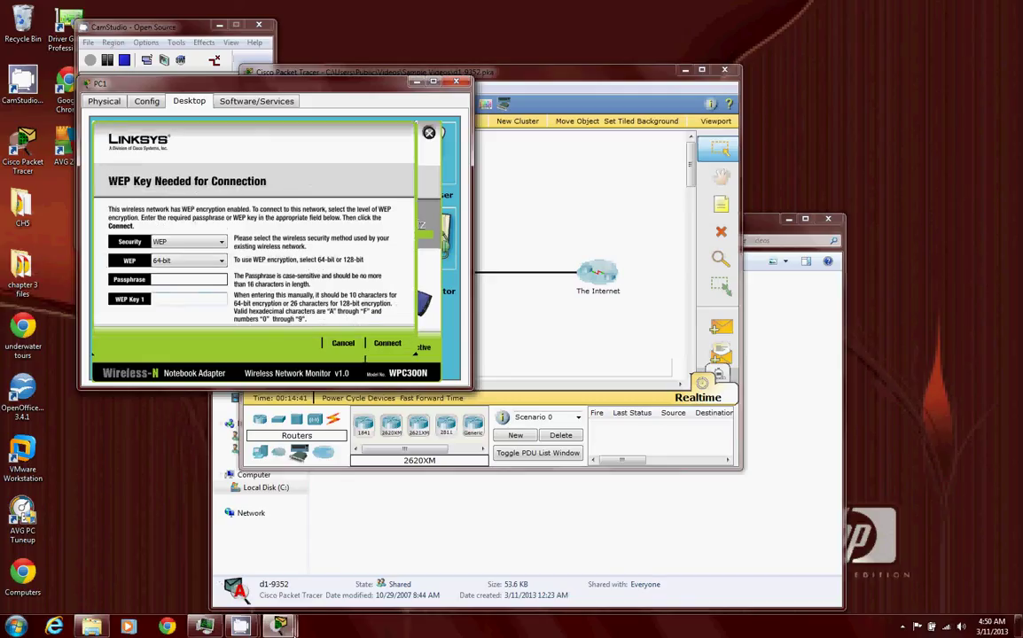
pyautogui.moveTo(279, 626)
pyautogui.moveTo(320, 577)
pyautogui.write('ABC123DE45')
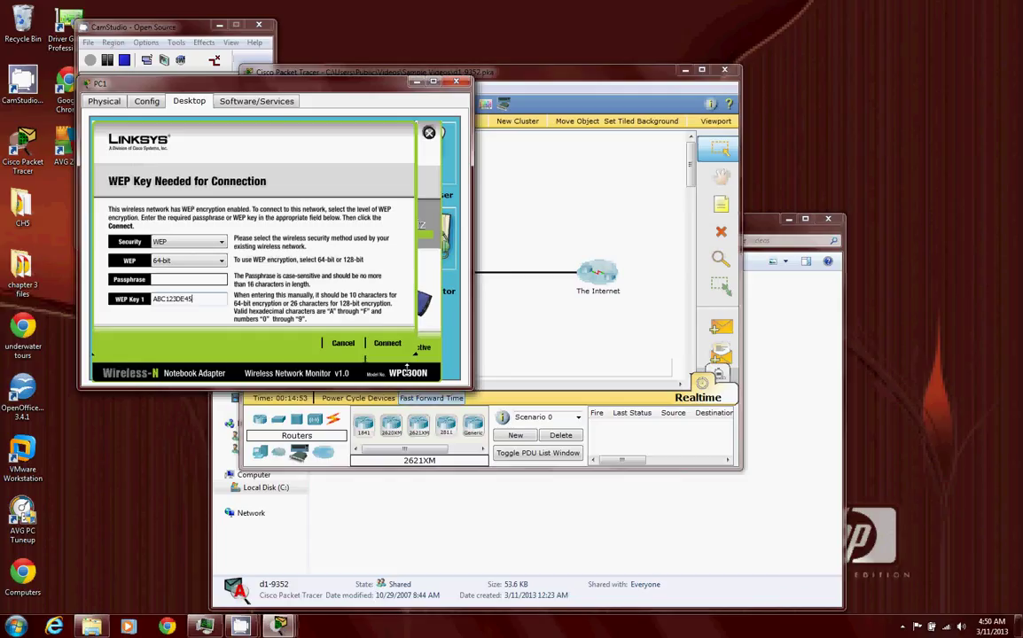
pyautogui.click(396, 344)
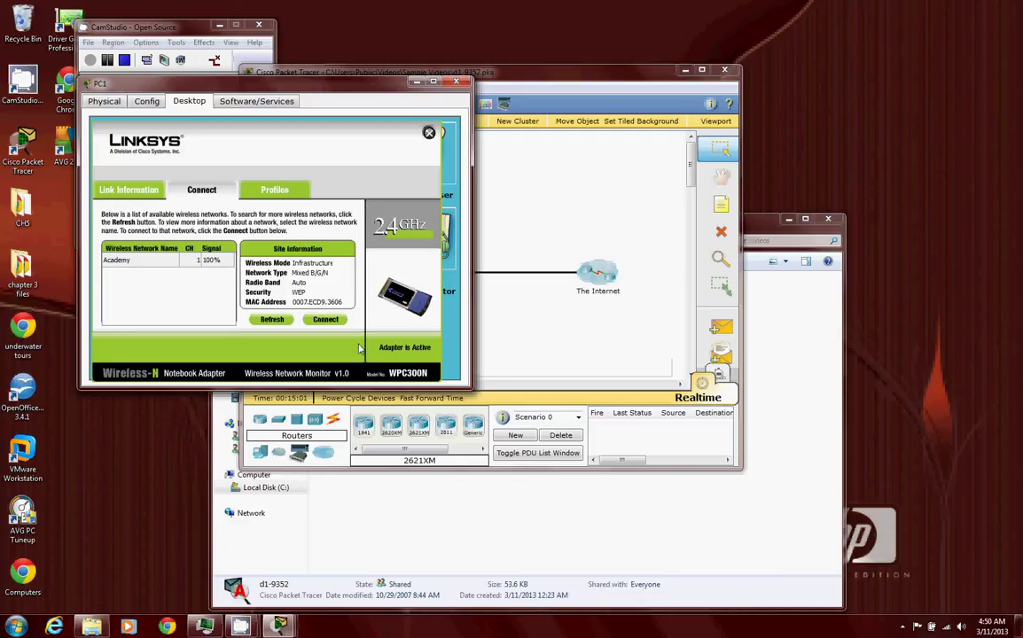
pyautogui.click(301, 197)
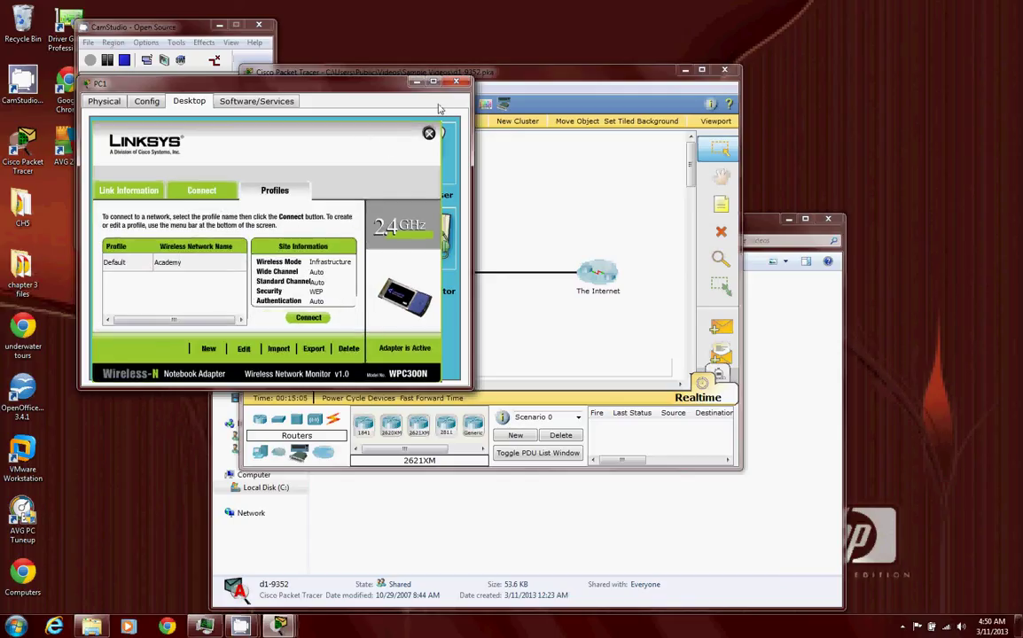
# - Close the wireless monitor and PC1's window, then reopen PC1 from the topology
pyautogui.click(429, 135)
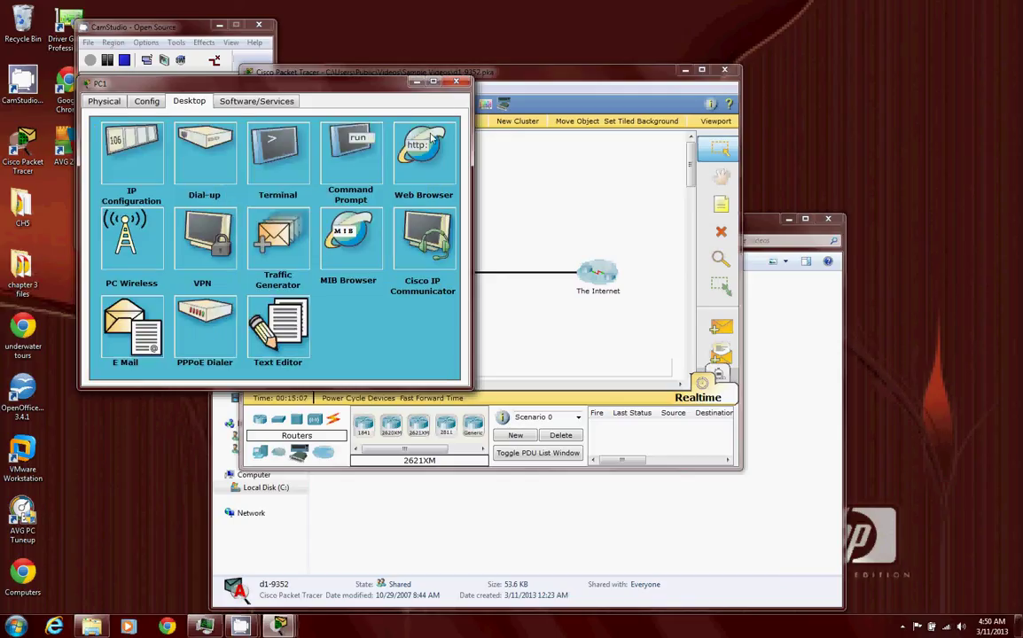
pyautogui.click(455, 84)
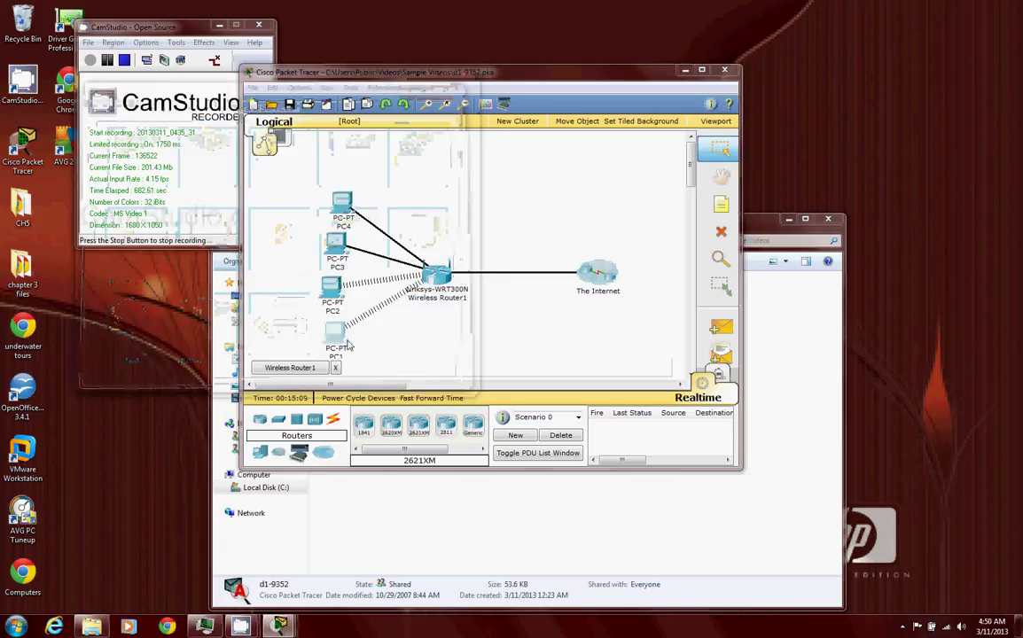
pyautogui.click(335, 346)
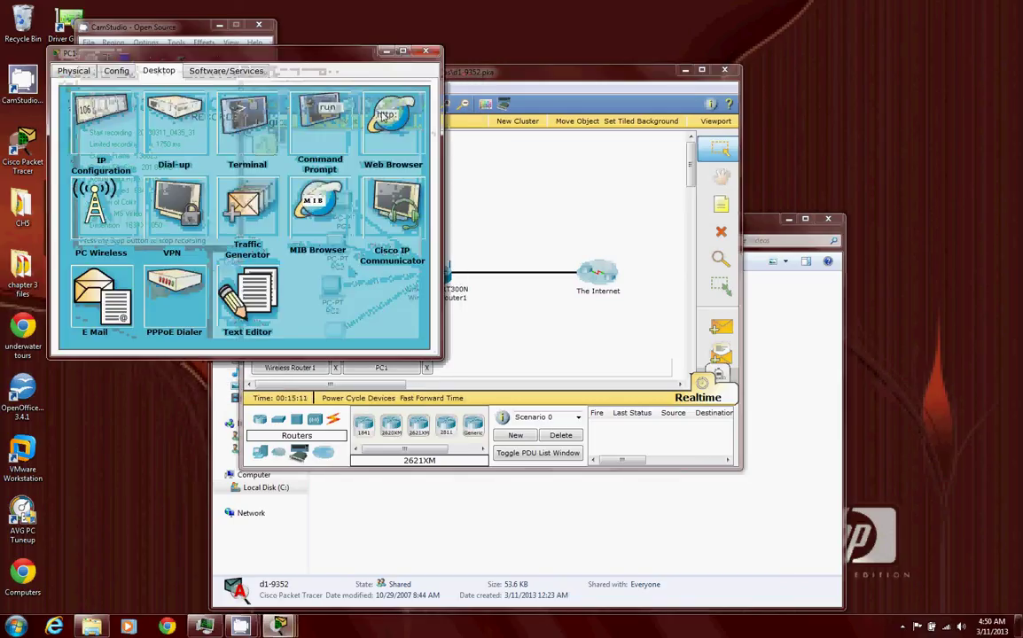
# - Request ciscolearn.more.com in PC1's web browser
pyautogui.click(393, 120)
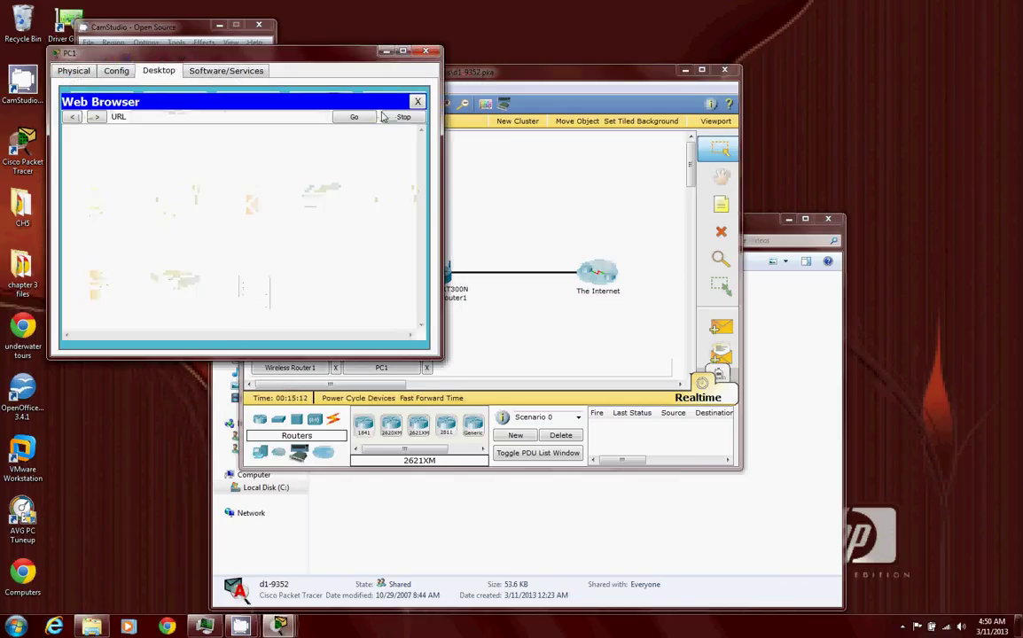
pyautogui.click(265, 116)
pyautogui.write('ciscole')
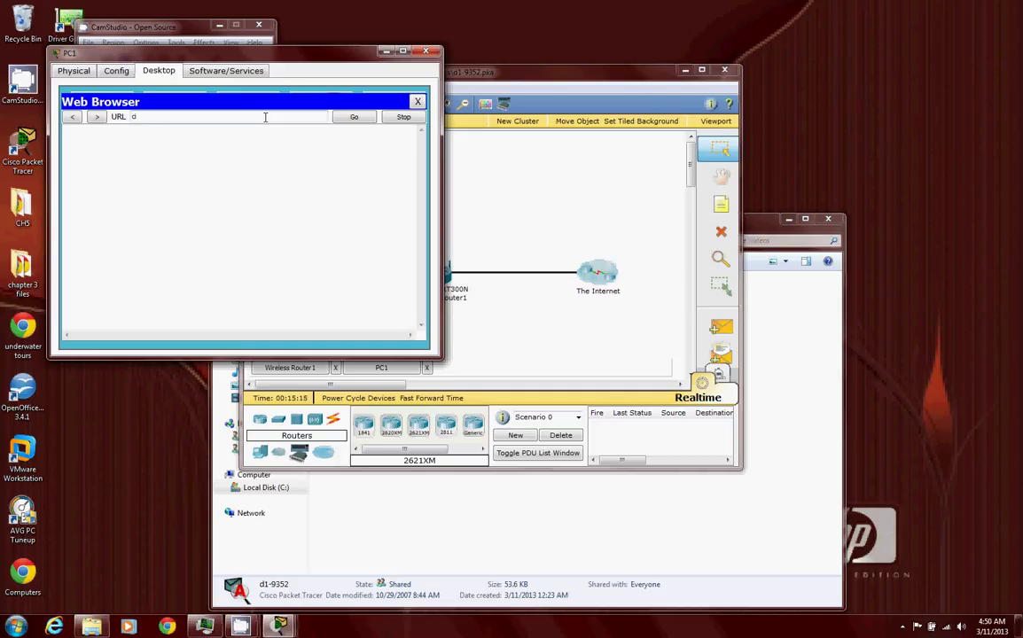
pyautogui.write('arn.more.com')
pyautogui.press('Return')
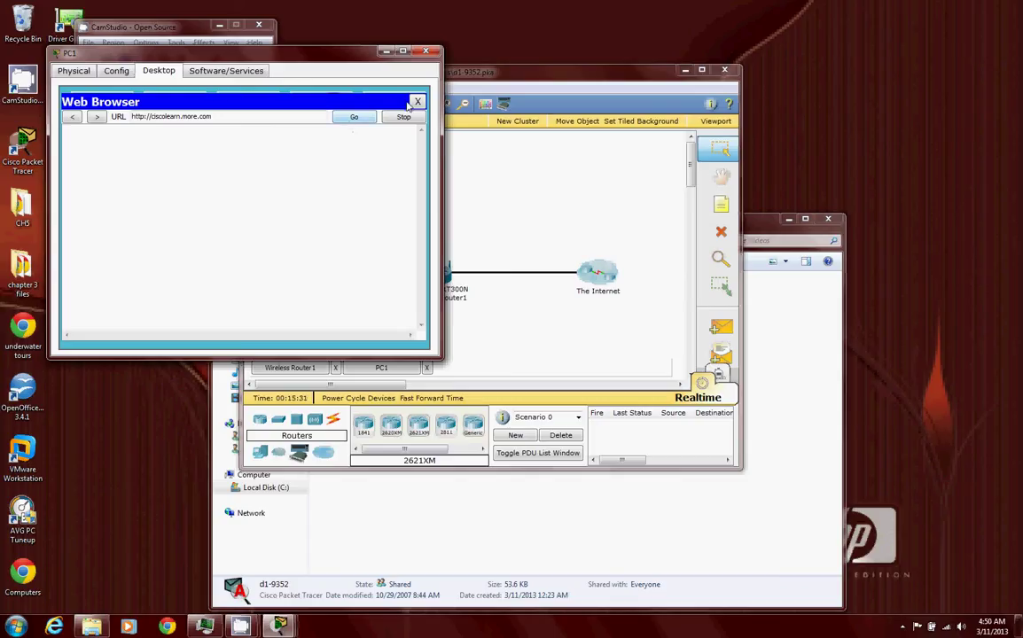
pyautogui.click(196, 29)
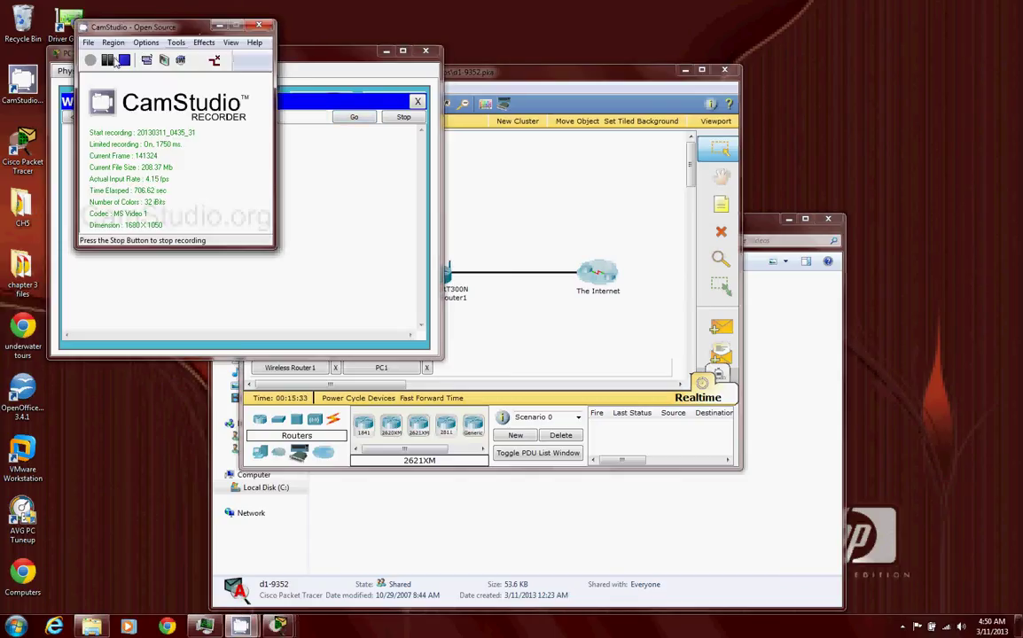